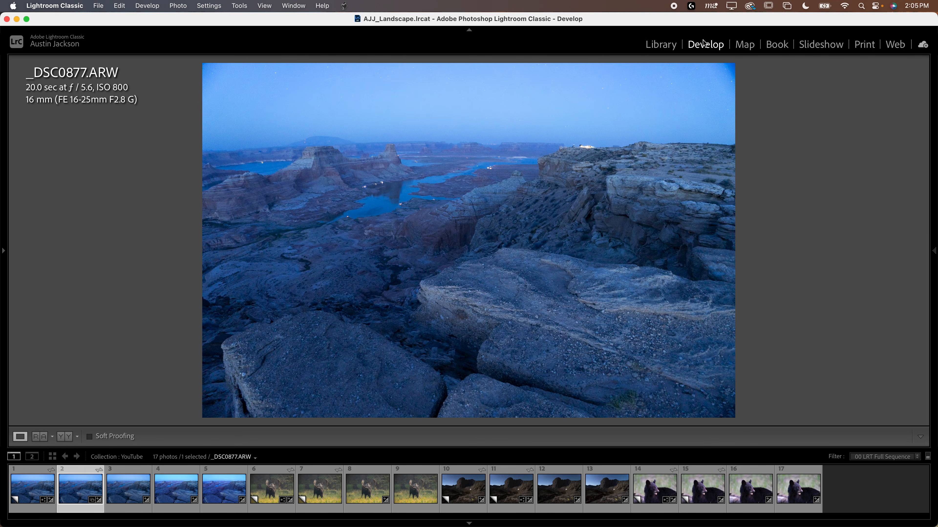
# Show the hidden develop adjustments for _DSC0877.ARW and go down towards the Detail settings
pyautogui.click(934, 254)
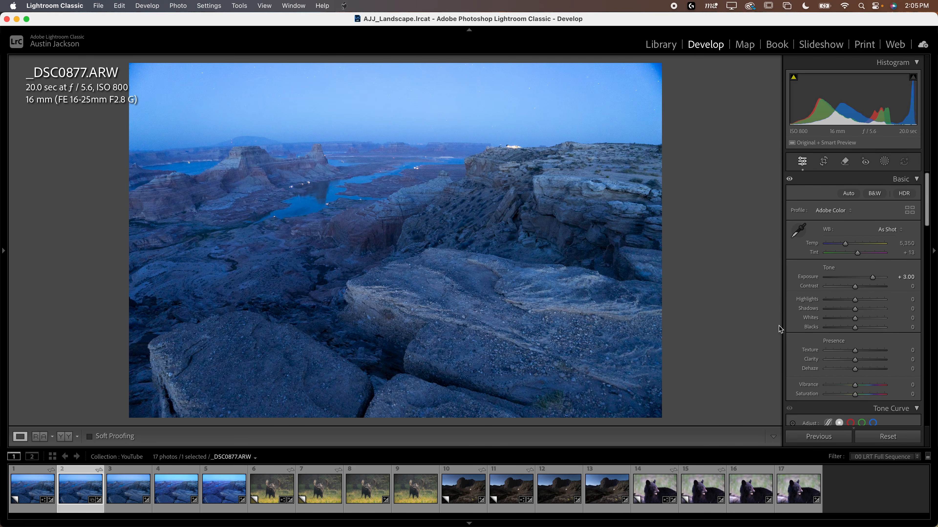
pyautogui.scroll(-10, 830, 345)
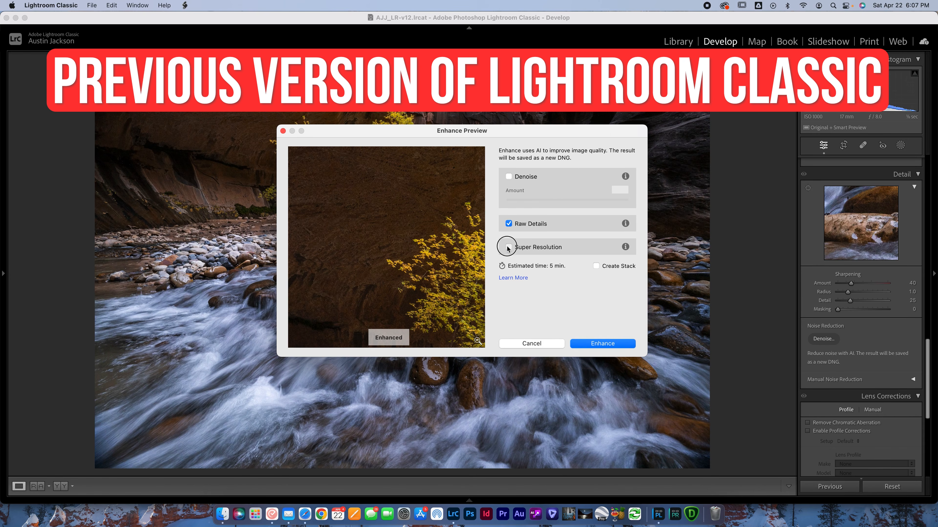
# Turn Super Resolution on and off again in the Enhance Preview dialog of the river canyon photo
pyautogui.click(507, 246)
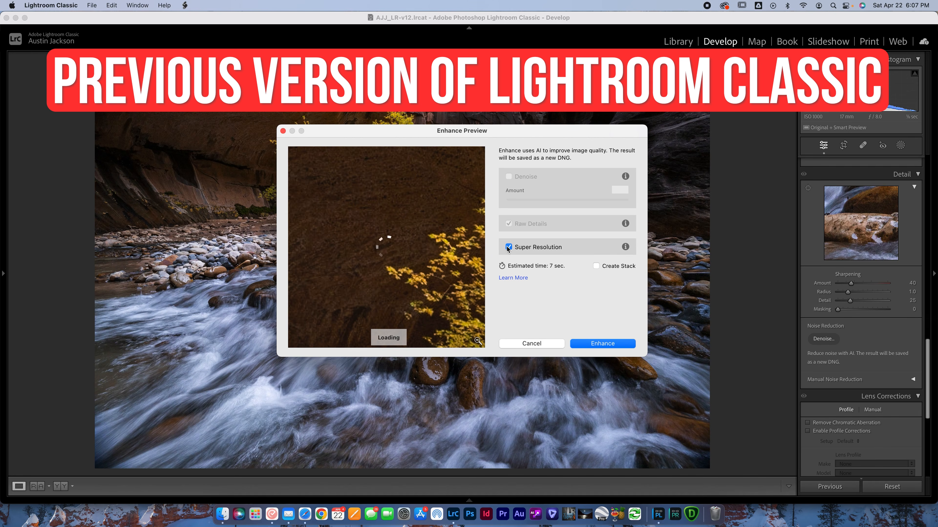
pyautogui.click(507, 246)
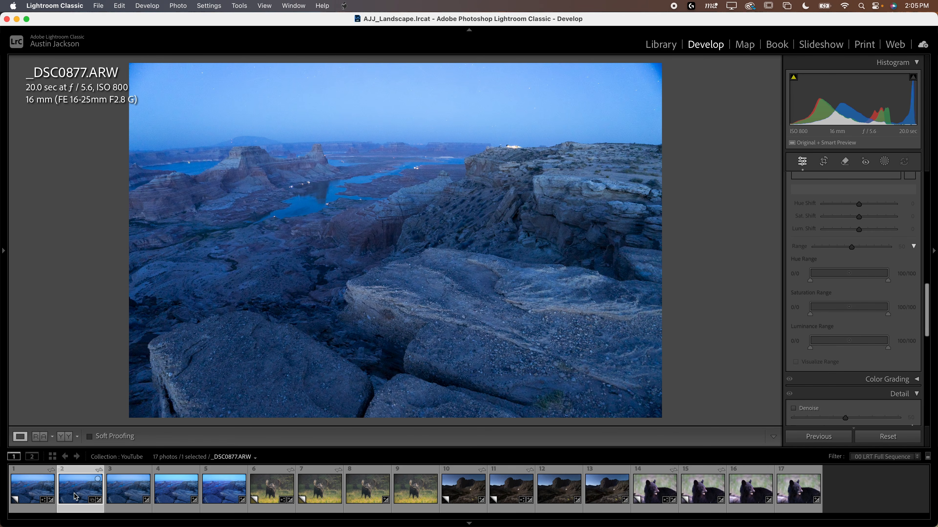
# Enable Denoise in the Detail settings of _DSC0877.ARW
pyautogui.scroll(-5, 831, 347)
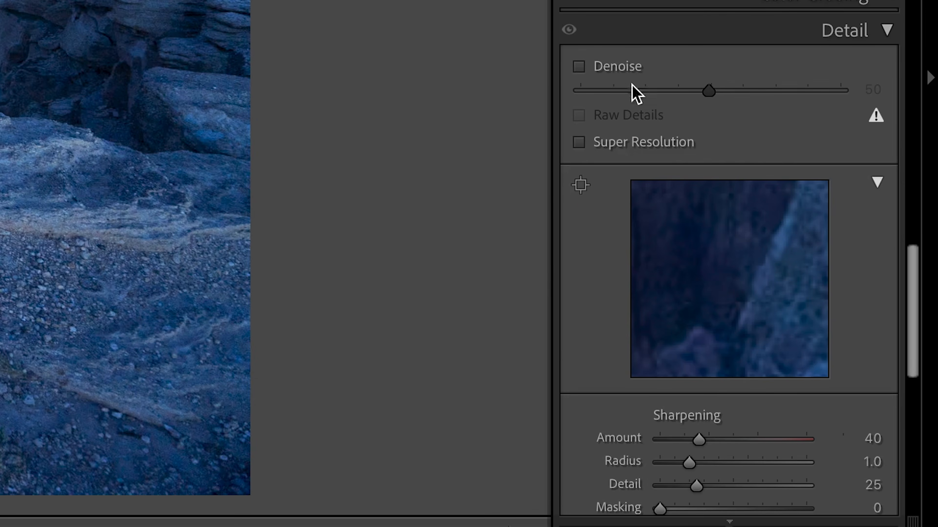
pyautogui.click(608, 73)
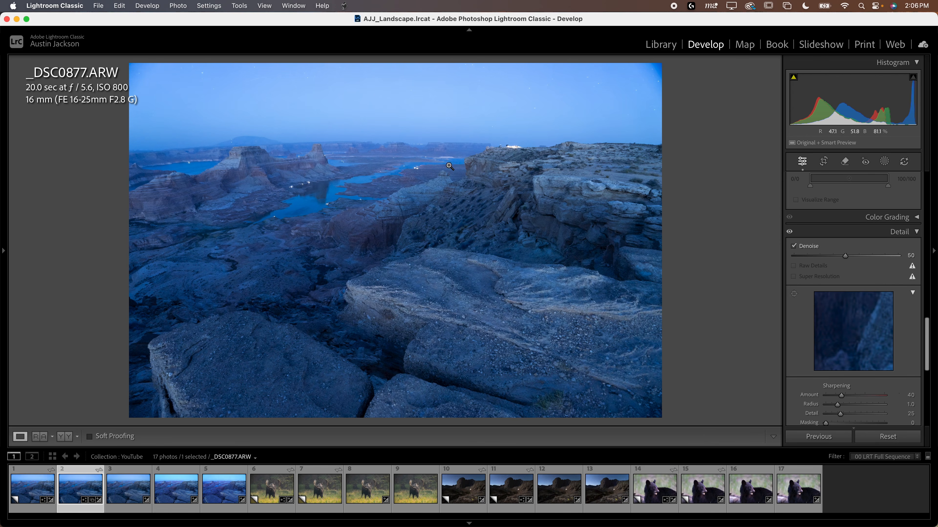
# Try a Denoise amount of 100 while inspecting the distant buttes up close, and set the amount to 52
pyautogui.press('super+equal')
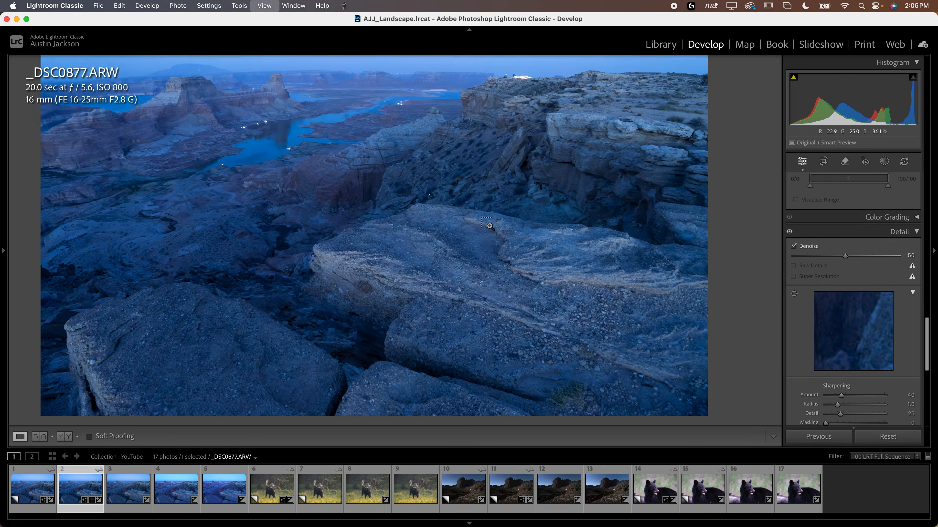
pyautogui.moveTo(372, 156); pyautogui.dragTo(639, 392)
pyautogui.moveTo(332, 163); pyautogui.dragTo(416, 320)
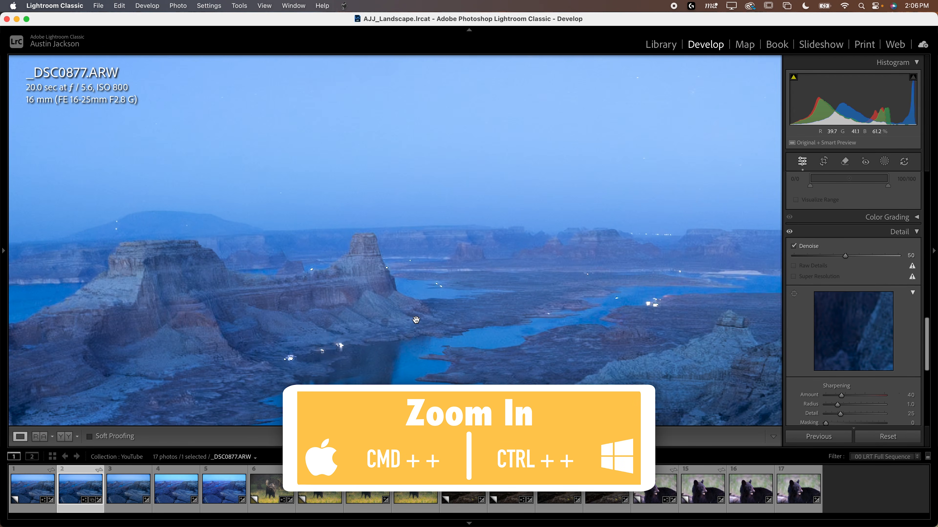
pyautogui.press('super+equal')
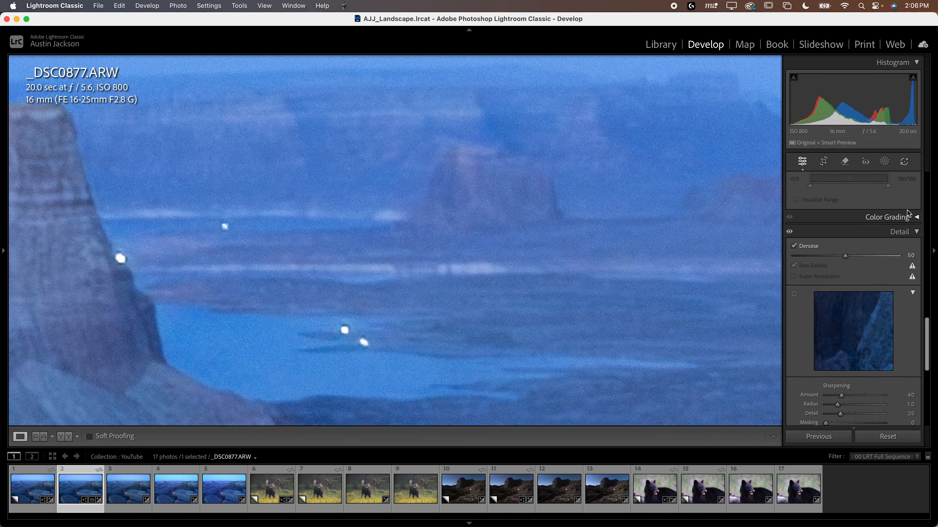
pyautogui.moveTo(845, 256); pyautogui.dragTo(916, 256)
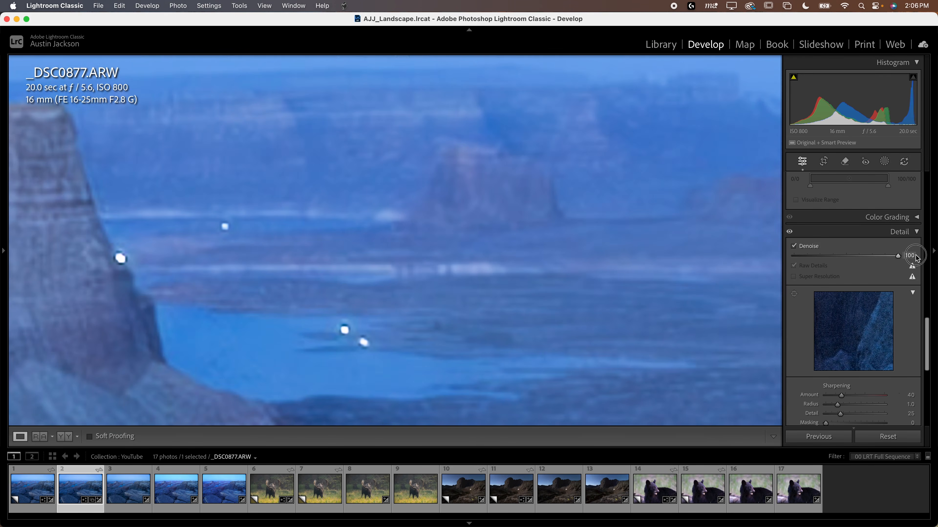
pyautogui.click(848, 255)
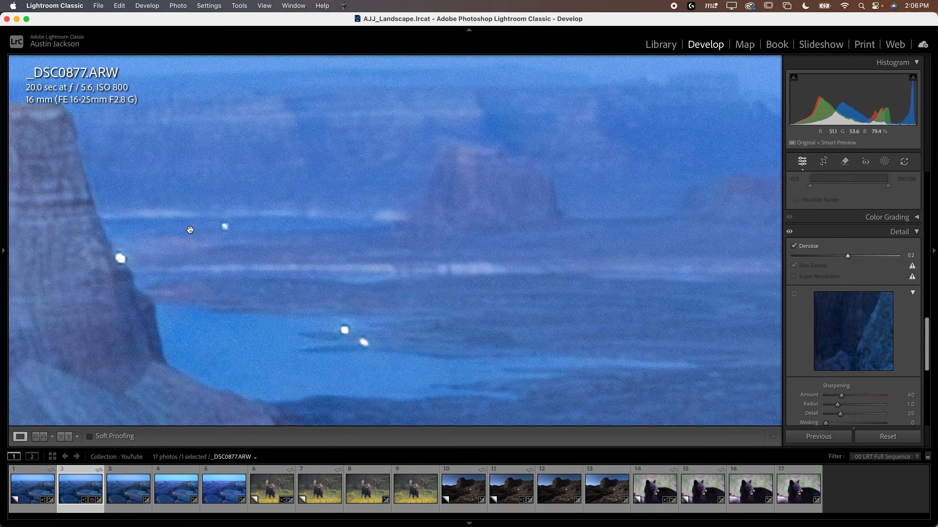
# Return to the full image view and select the first photo in the YouTube collection
pyautogui.press('super+minus')
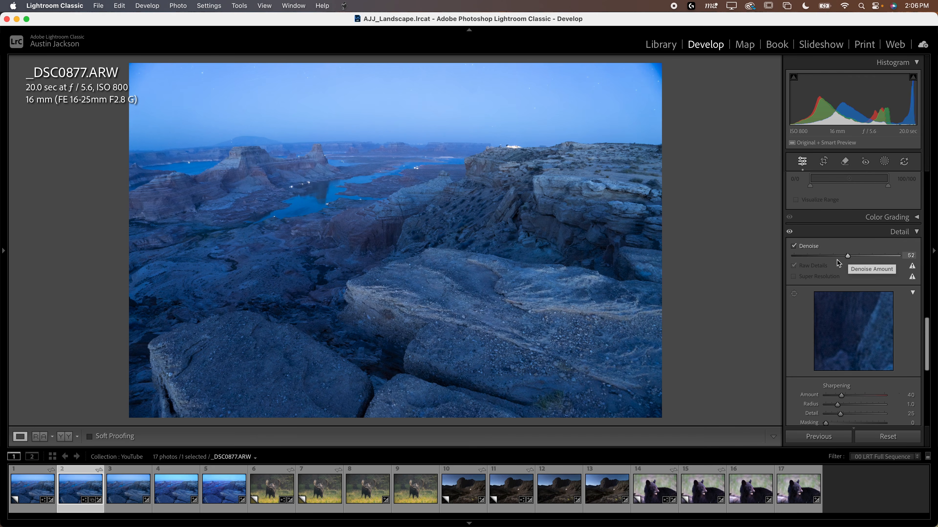
pyautogui.scroll(5, 824, 180)
pyautogui.scroll(-5, 824, 180)
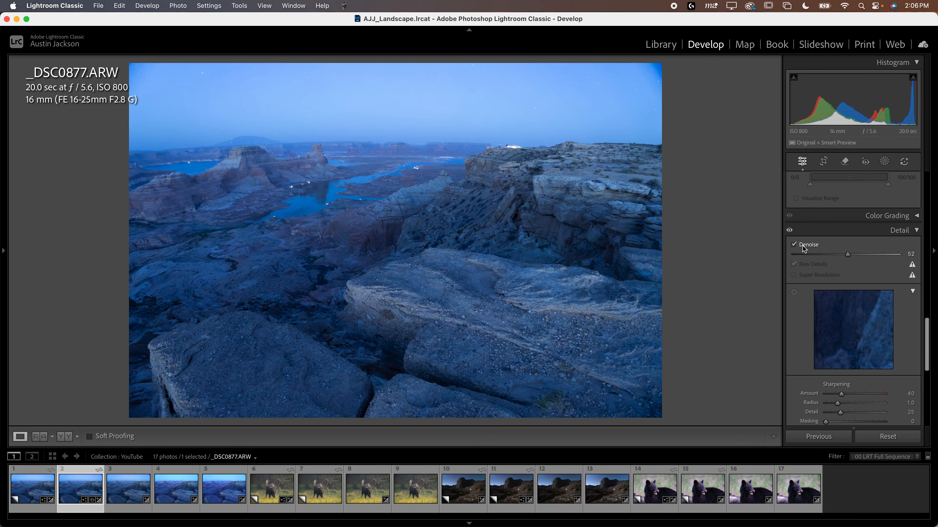
pyautogui.press('Left')
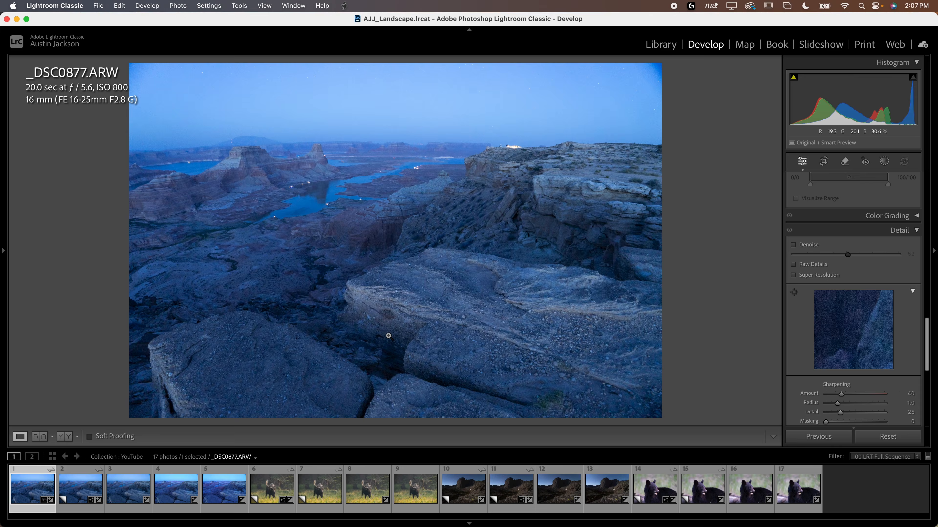
# Switch to DxO PureRAW 5 and open the moose photo _DSC1928 for processing with a preview
pyautogui.press('super+Tab')
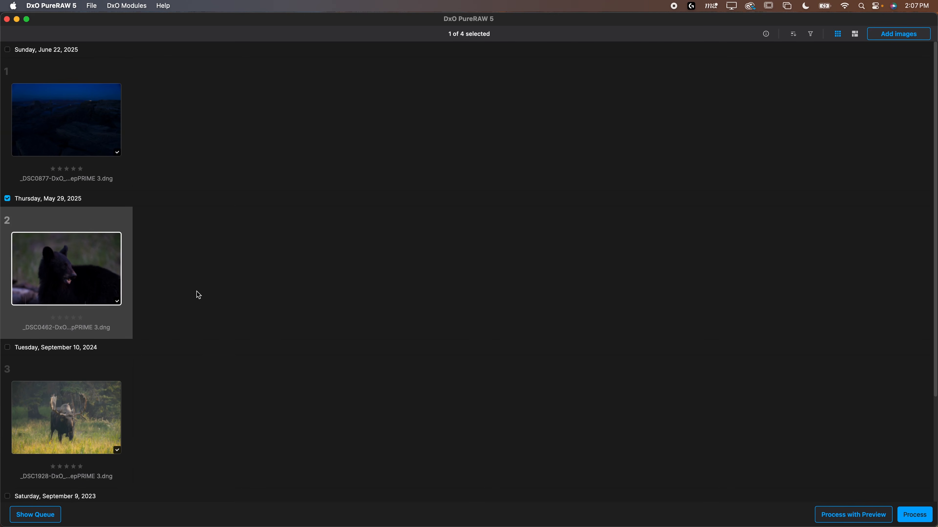
pyautogui.scroll(-4, 198, 295)
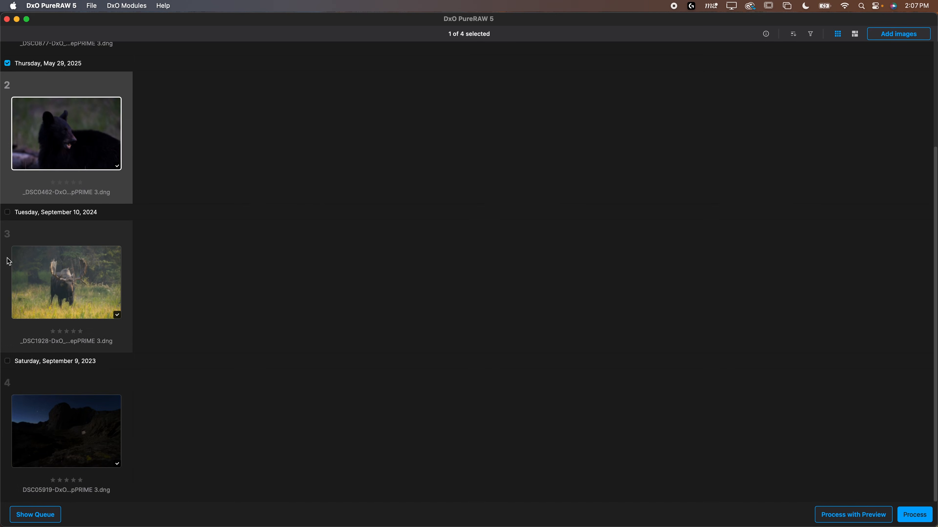
pyautogui.doubleClick(74, 301)
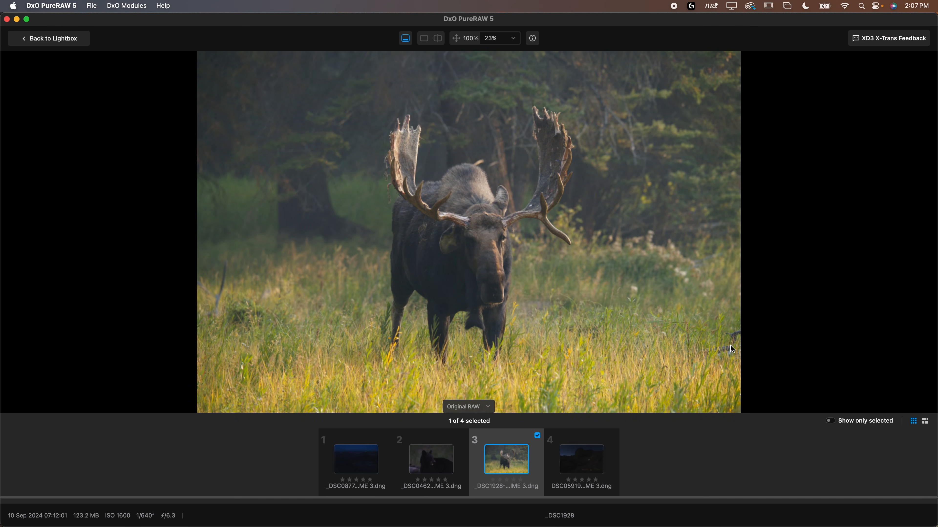
pyautogui.click(53, 38)
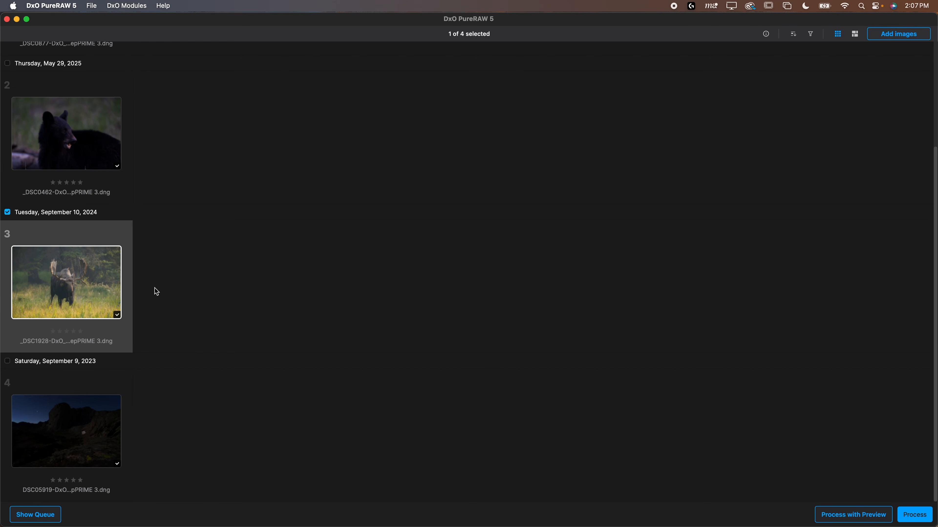
pyautogui.click(857, 515)
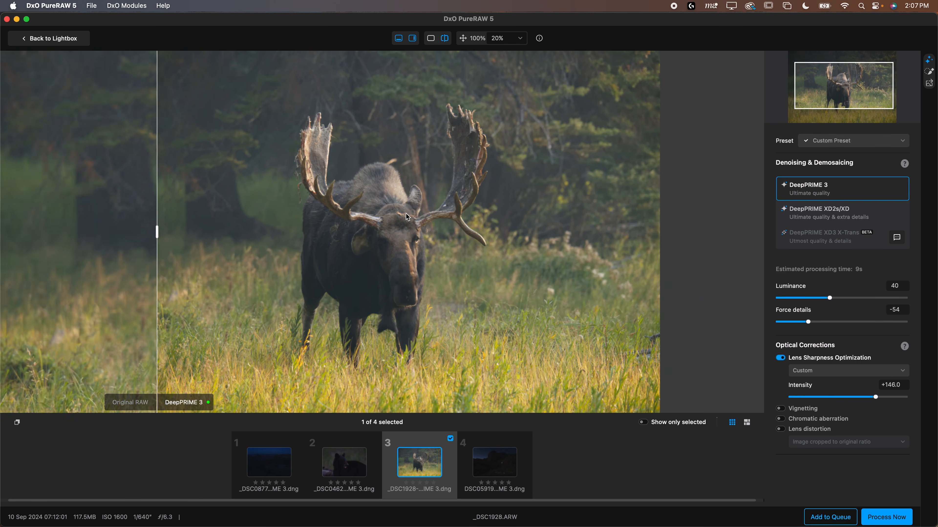
# Set Force details to 13 for the moose photo and shift the comparison divider slightly across the face
pyautogui.scroll(5, 408, 215)
pyautogui.scroll(3, 469, 291)
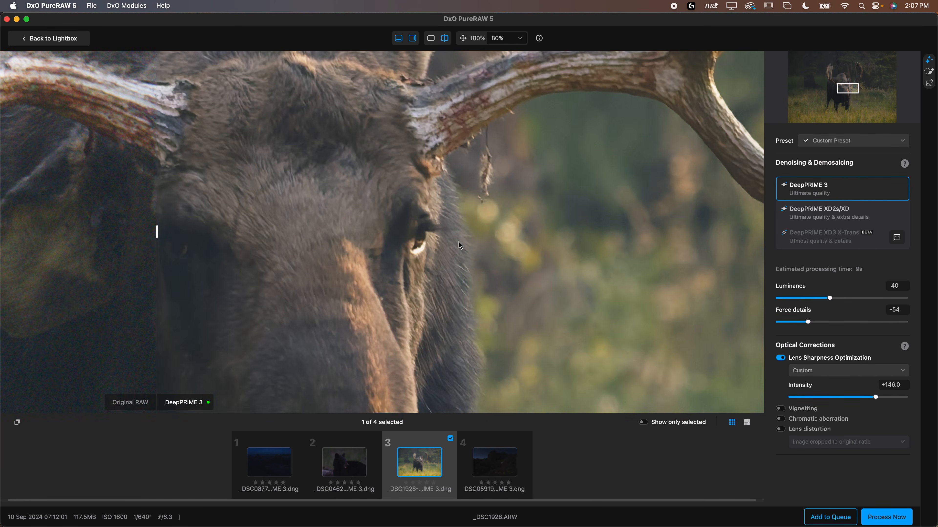
pyautogui.moveTo(448, 243); pyautogui.dragTo(477, 194)
pyautogui.moveTo(808, 322); pyautogui.dragTo(851, 322)
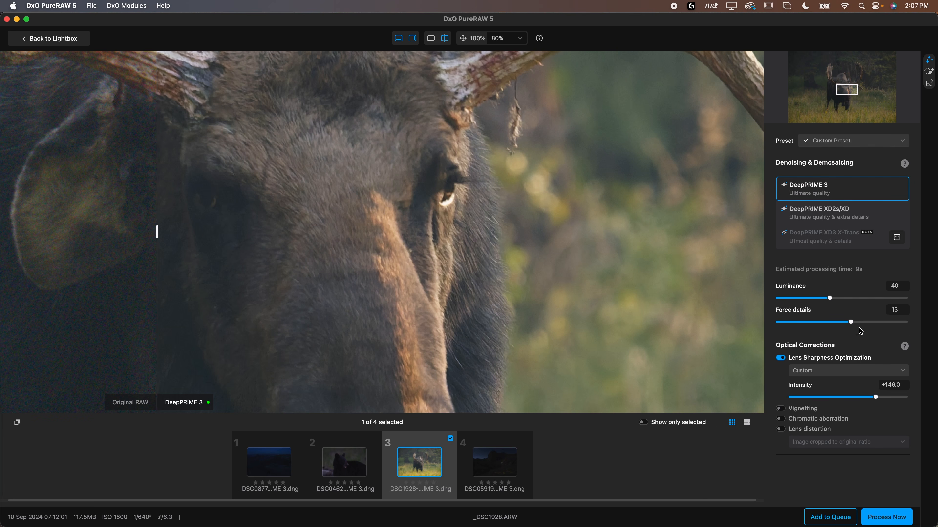
pyautogui.moveTo(157, 232); pyautogui.dragTo(166, 200)
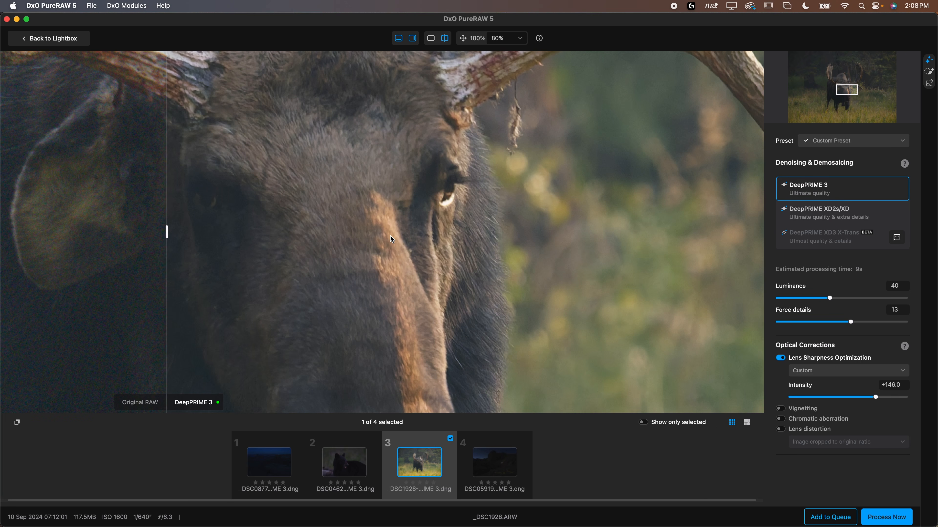
# Switch to Topaz Photo AI and examine the moose's face in the enhanced preview
pyautogui.press('super+Tab')
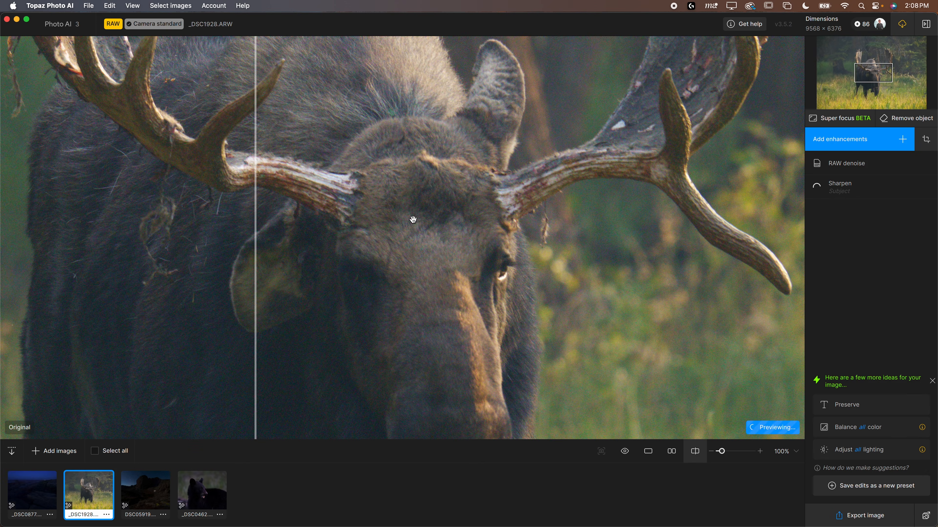
pyautogui.scroll(-3, 426, 229)
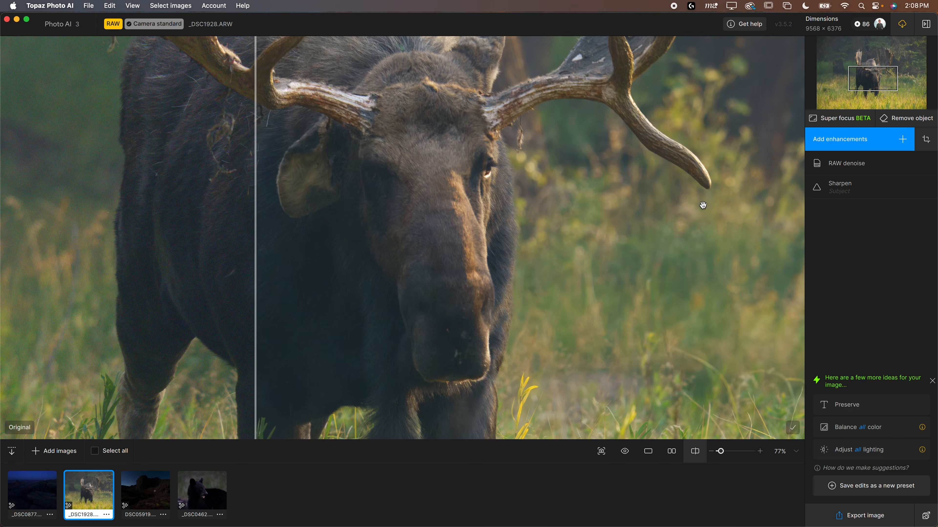
pyautogui.scroll(4, 502, 159)
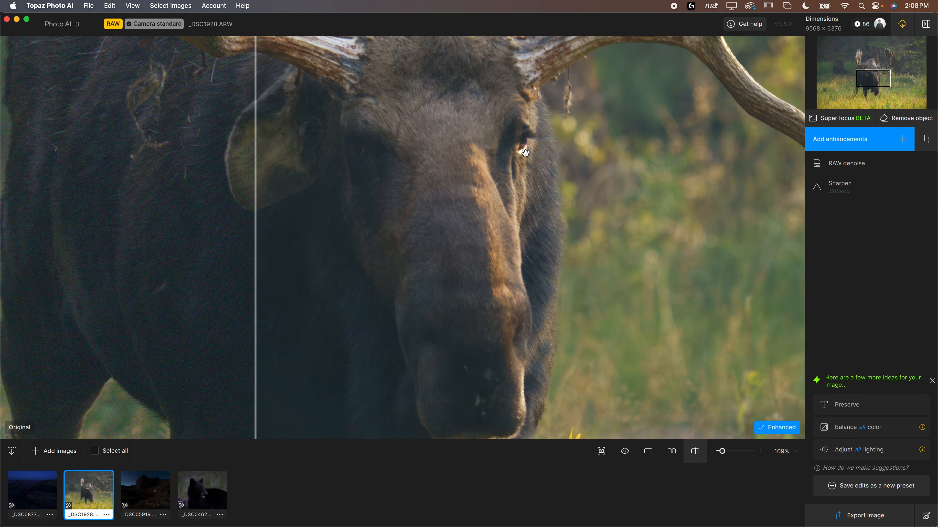
pyautogui.moveTo(525, 153); pyautogui.dragTo(465, 221)
# Review the available enhancements and the settings of the moose photo's RAW denoise and Sharpen enhancements
pyautogui.click(848, 146)
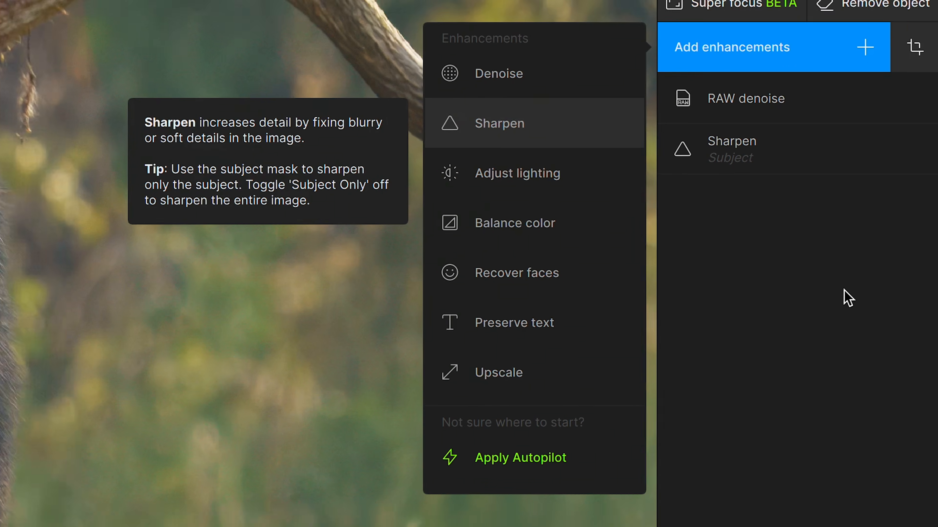
pyautogui.click(836, 301)
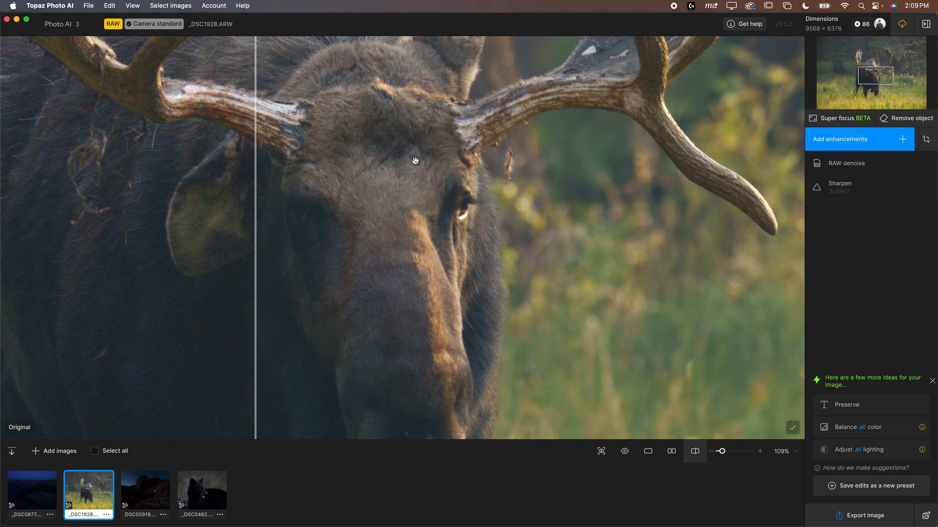
pyautogui.click(836, 170)
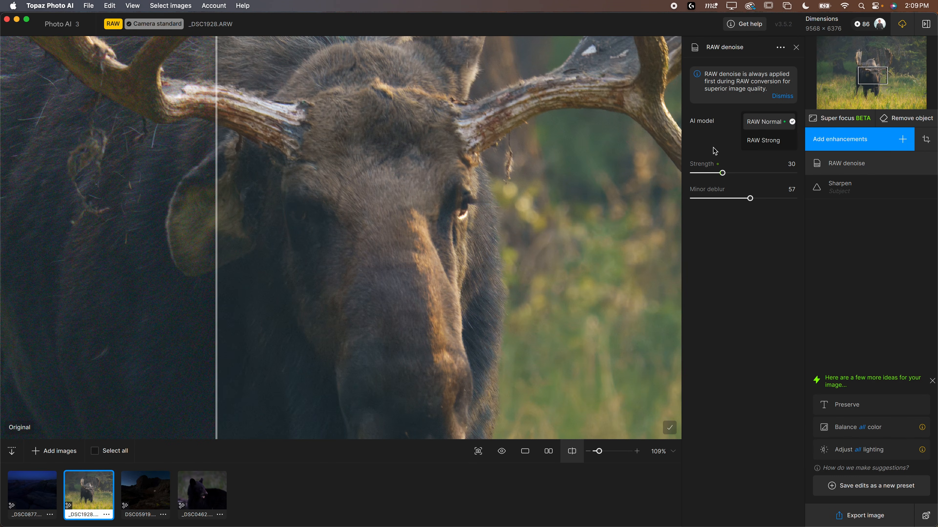
pyautogui.click(846, 188)
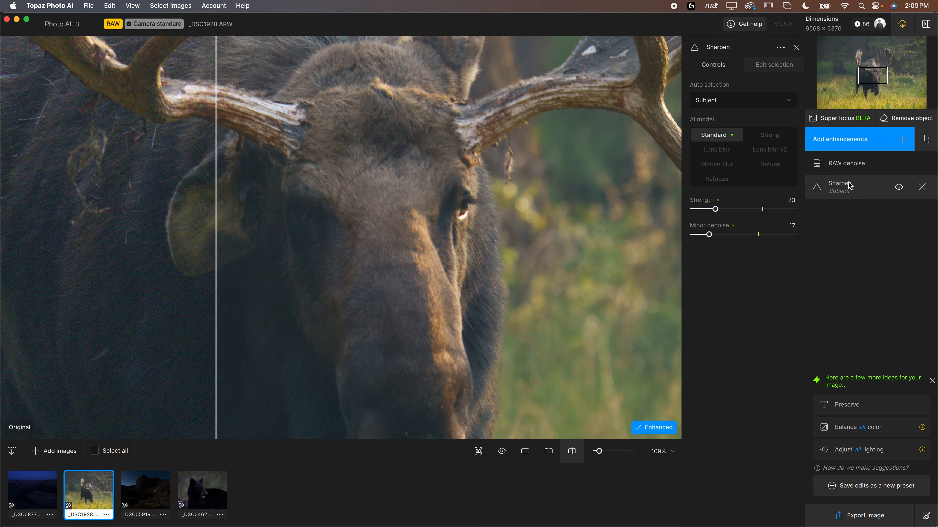
pyautogui.click(846, 166)
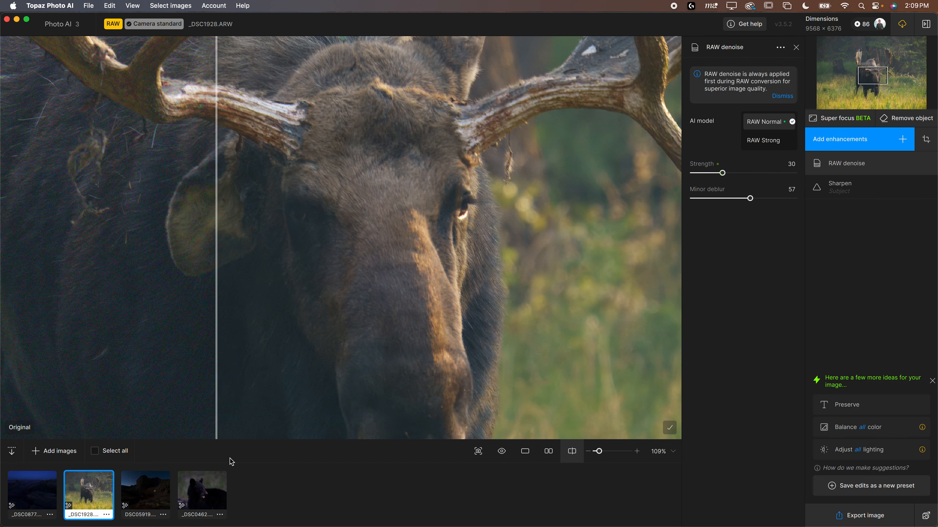
# Switch back to Lightroom Classic
pyautogui.moveTo(678, 524)
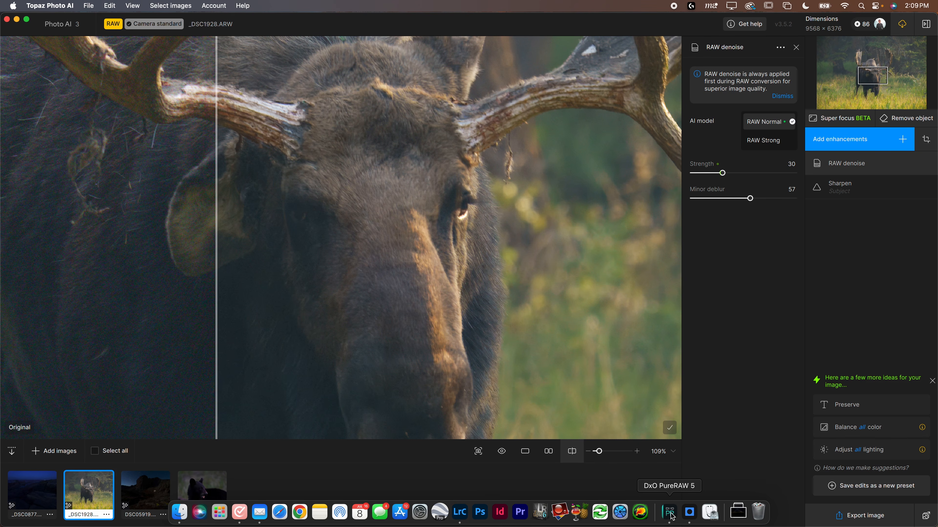
pyautogui.click(466, 513)
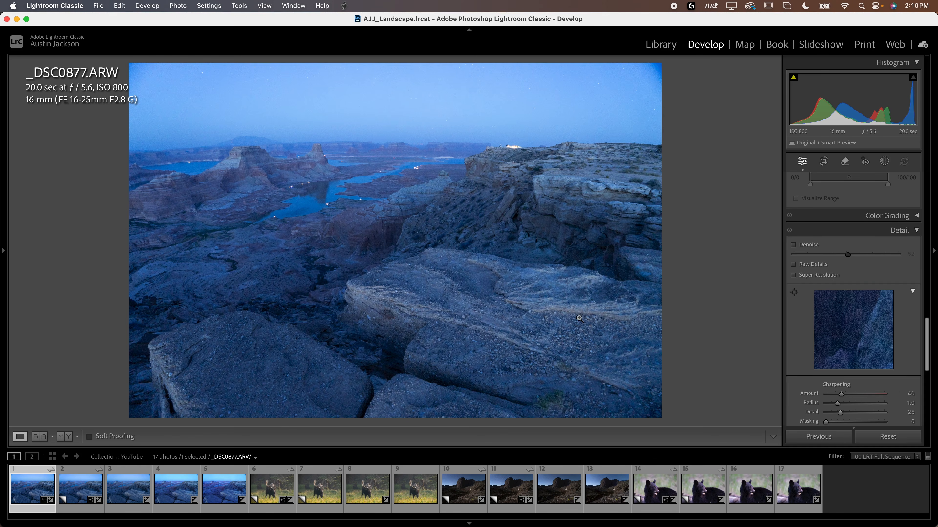
# Try an Exposure of 0 on the first _DSC0877.ARW photo and undo the change
pyautogui.scroll(20, 845, 328)
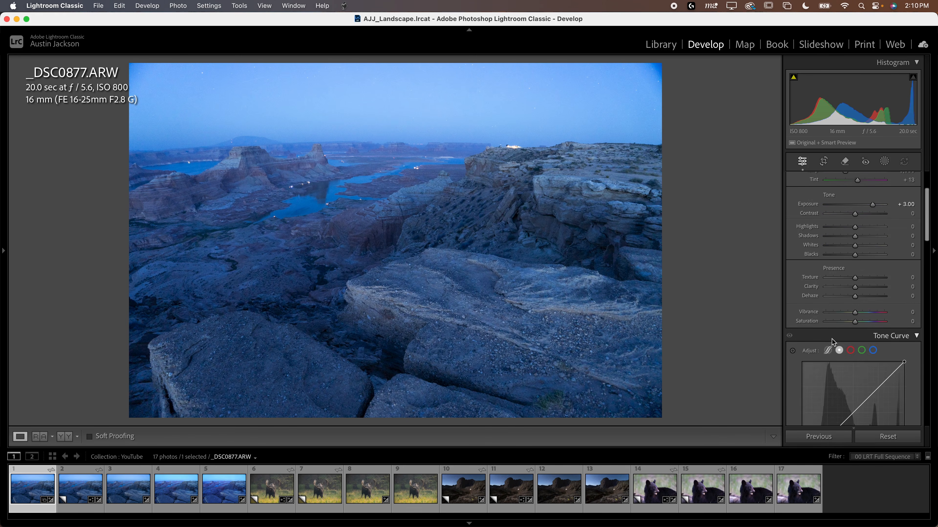
pyautogui.click(906, 277)
pyautogui.write('0')
pyautogui.press('Return')
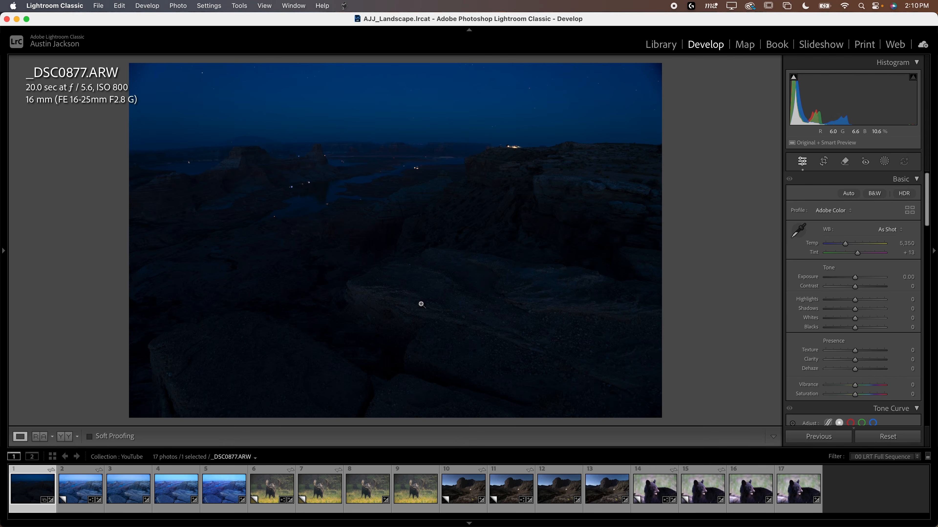
pyautogui.press('super+z')
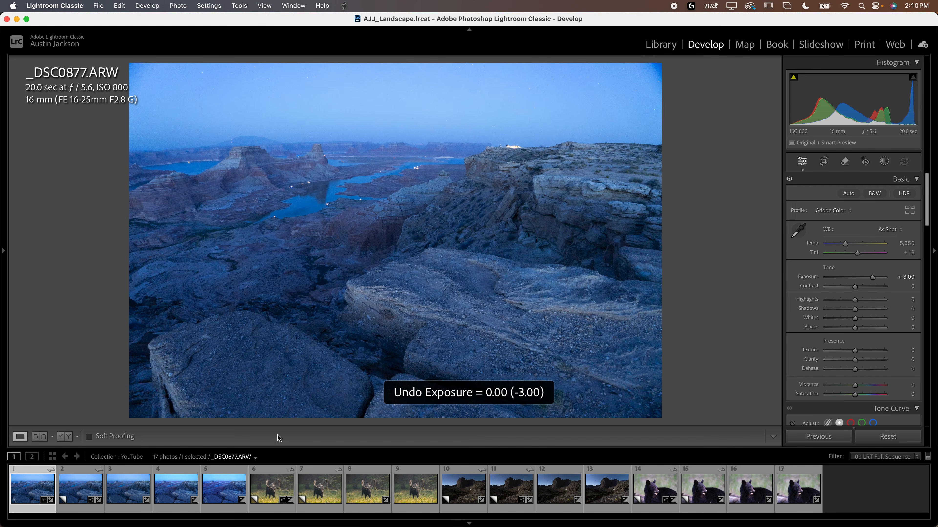
# Look through the DxO, Copy 1 and original versions of _DSC0877, and magnify the butte in the original
pyautogui.click(168, 495)
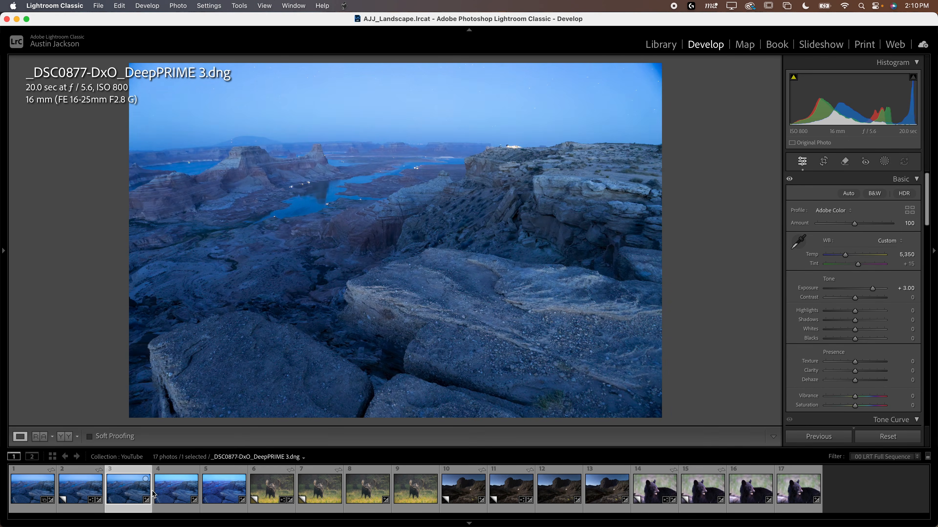
pyautogui.click(126, 495)
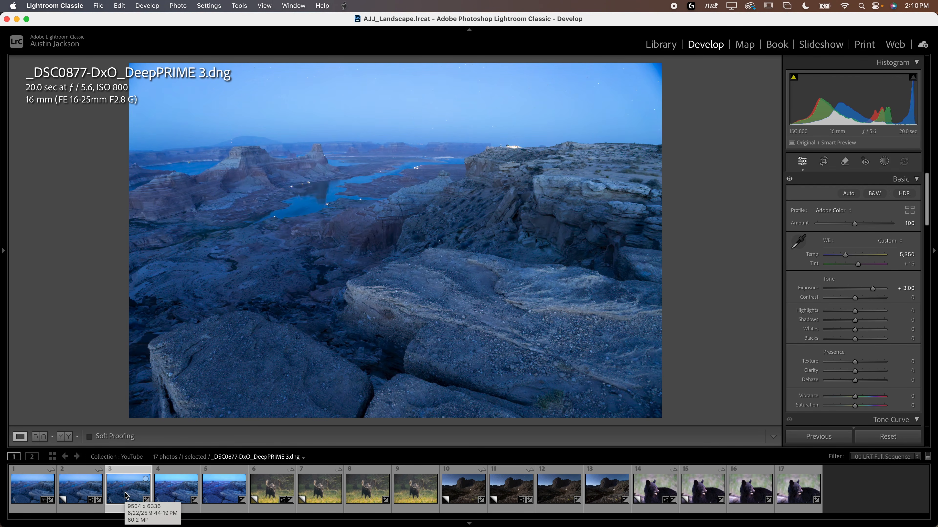
pyautogui.click(84, 489)
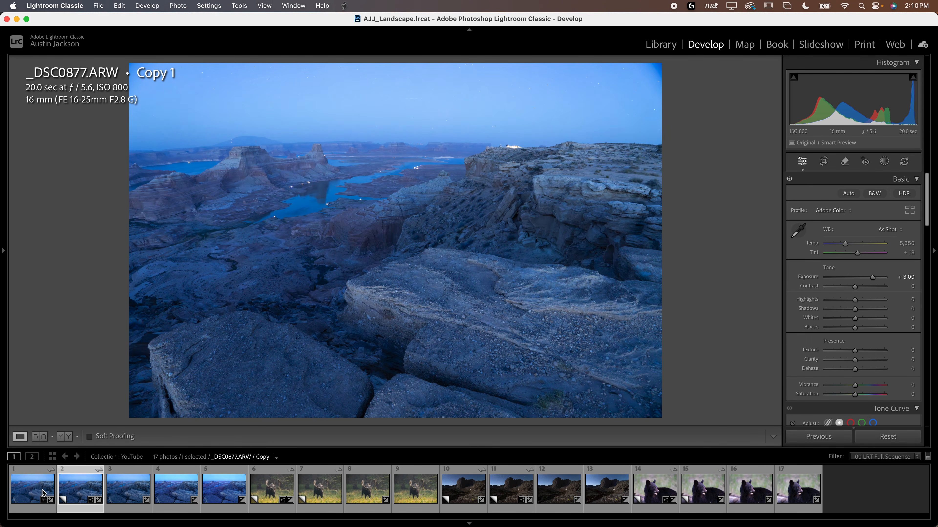
pyautogui.click(52, 488)
pyautogui.click(382, 199)
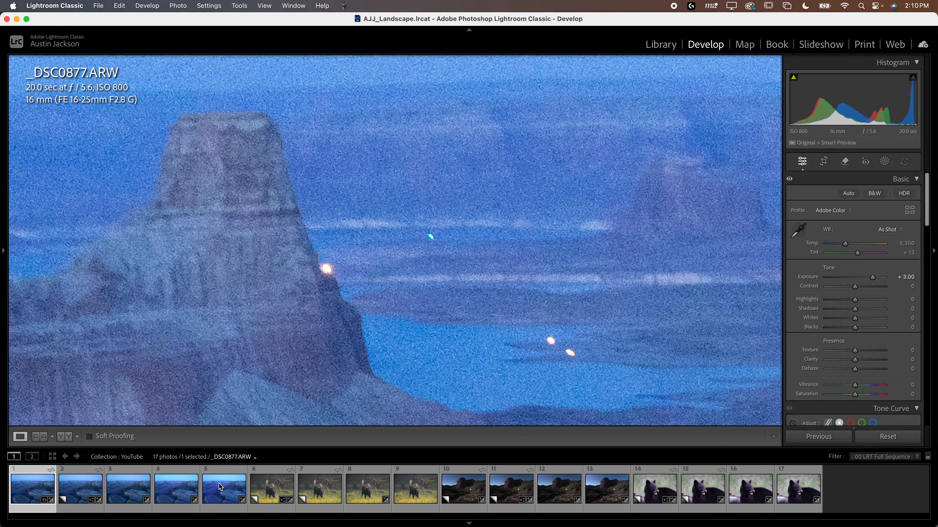
# Show the original _DSC0877.ARW and its Copy 1 side by side in Compare view, with both side panels hidden
pyautogui.keyDown('super'); pyautogui.click(78, 492); pyautogui.keyUp('super')
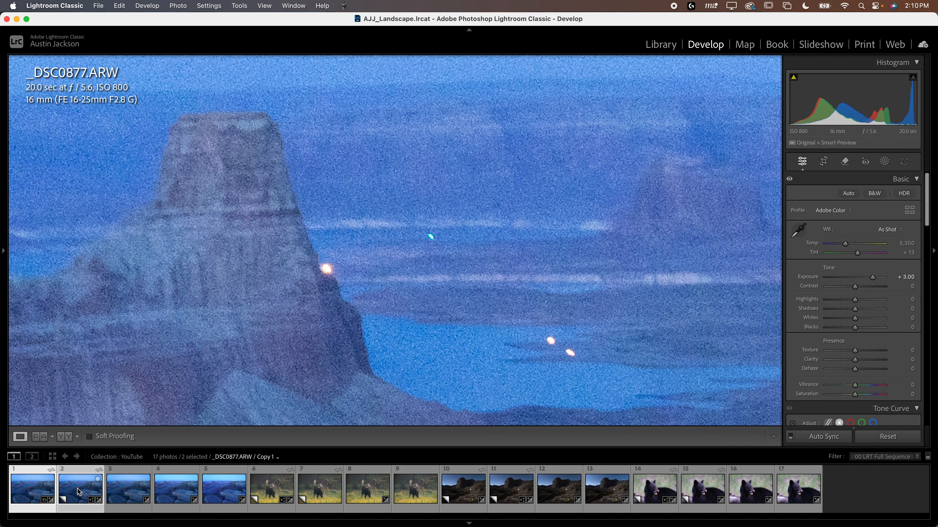
pyautogui.press('c')
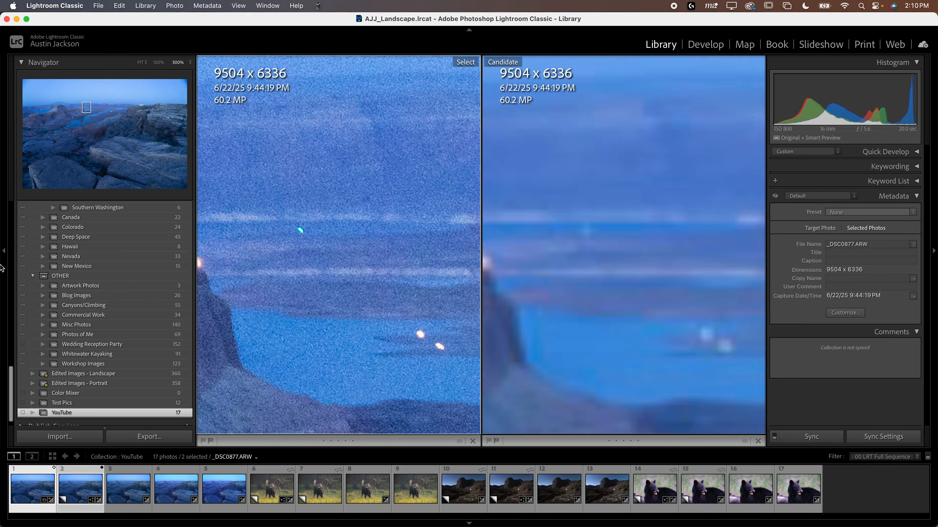
pyautogui.click(4, 255)
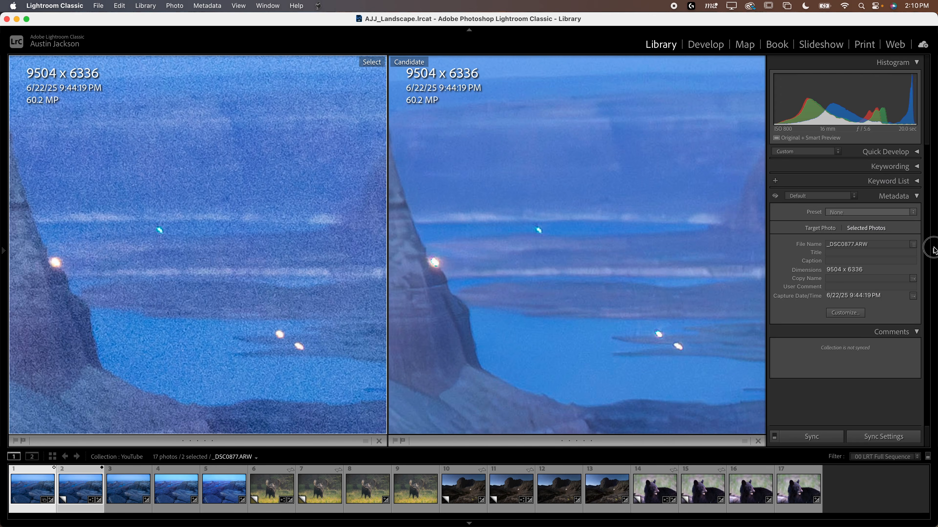
pyautogui.click(934, 251)
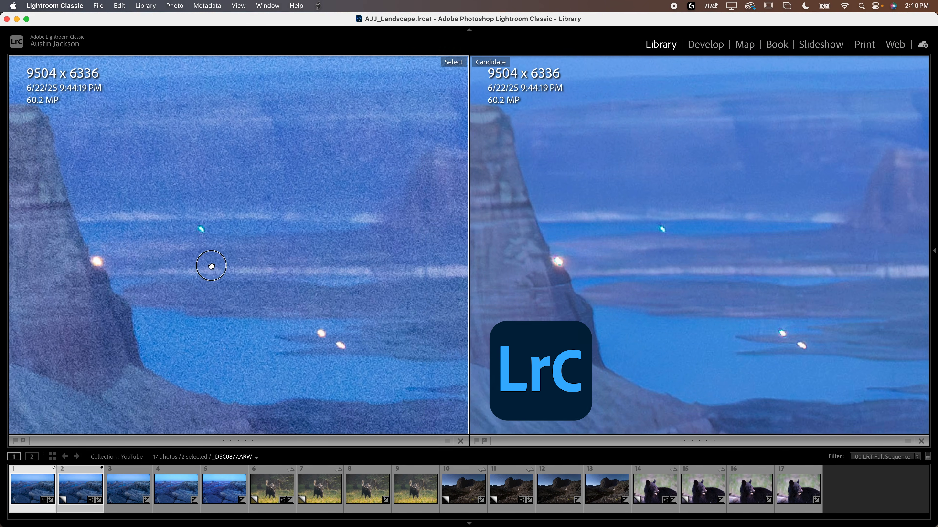
# Examine the noise and rock detail on the butte in the original and Copy 1
pyautogui.moveTo(199, 272); pyautogui.dragTo(299, 209)
pyautogui.moveTo(657, 233); pyautogui.dragTo(764, 324)
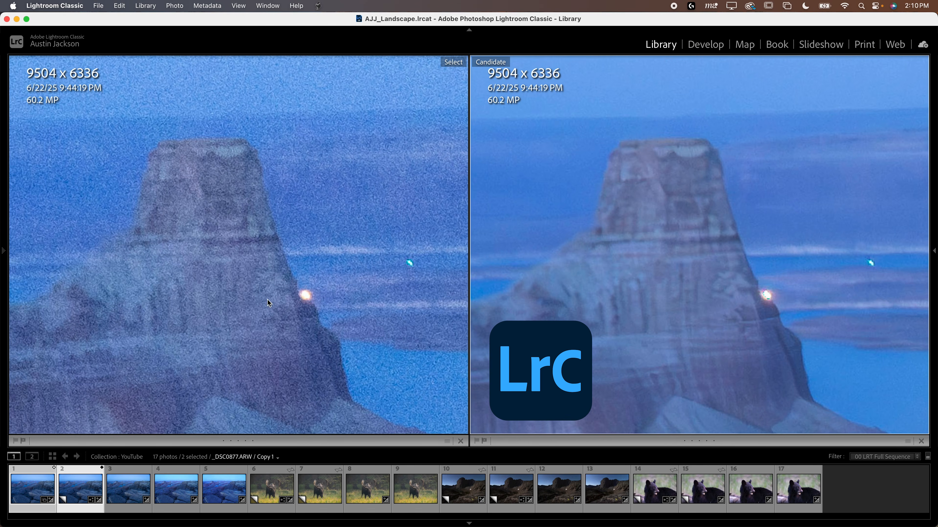
pyautogui.moveTo(270, 302); pyautogui.dragTo(201, 132)
pyautogui.moveTo(277, 213); pyautogui.dragTo(252, 316)
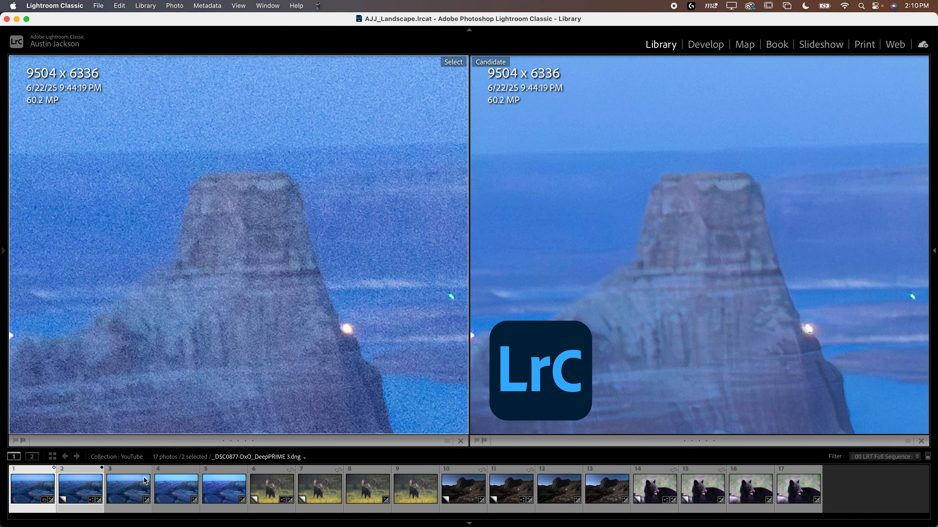
pyautogui.moveTo(227, 339); pyautogui.dragTo(189, 232)
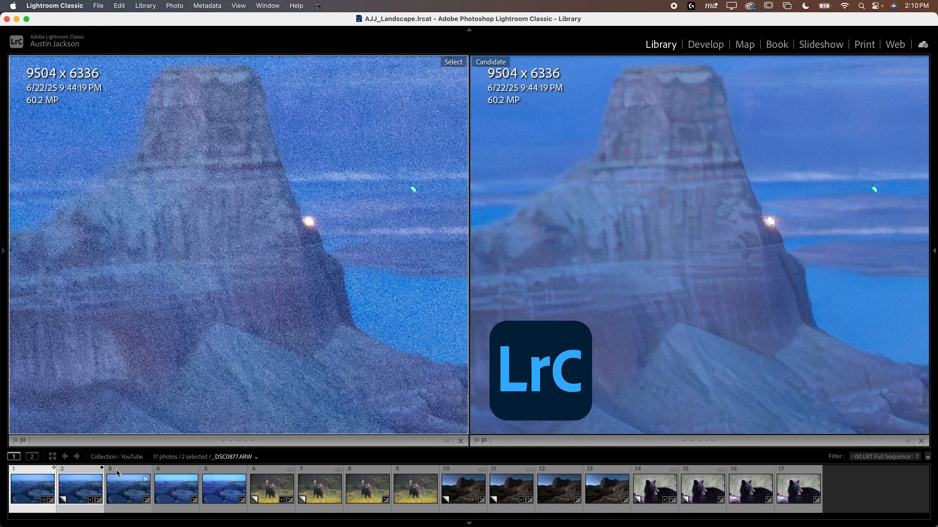
# Compare Copy 1 with _DSC0877-DxO_DeepPRIME 3.dng, examining the butte, sky and lake inlets
pyautogui.click(121, 496)
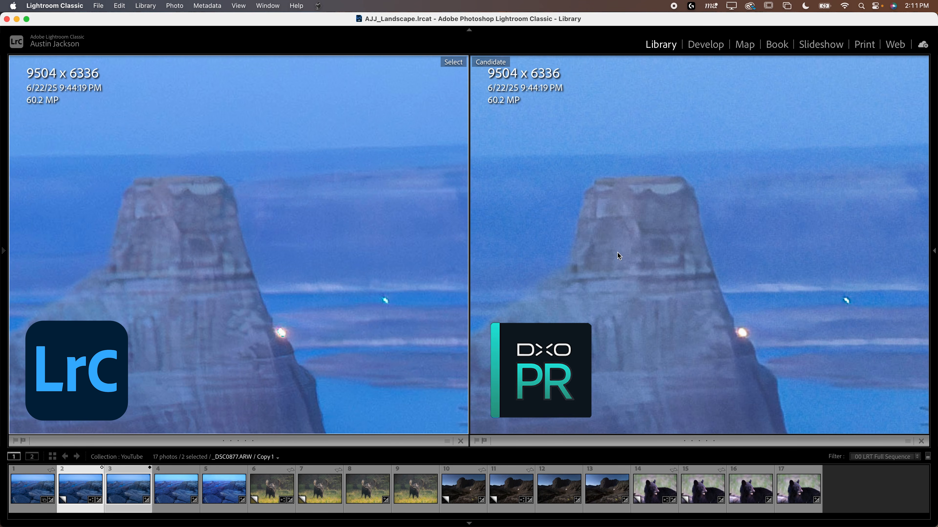
pyautogui.moveTo(779, 330); pyautogui.dragTo(758, 298)
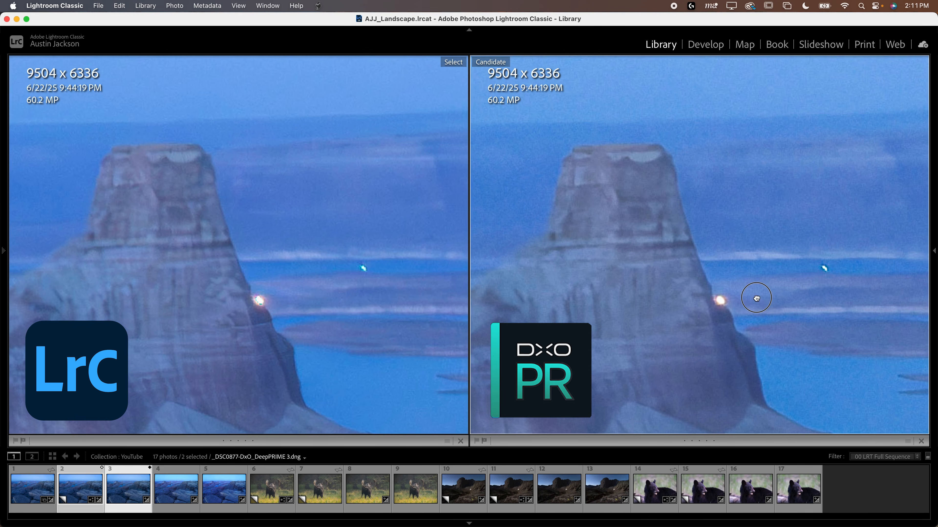
pyautogui.moveTo(837, 318); pyautogui.dragTo(807, 327)
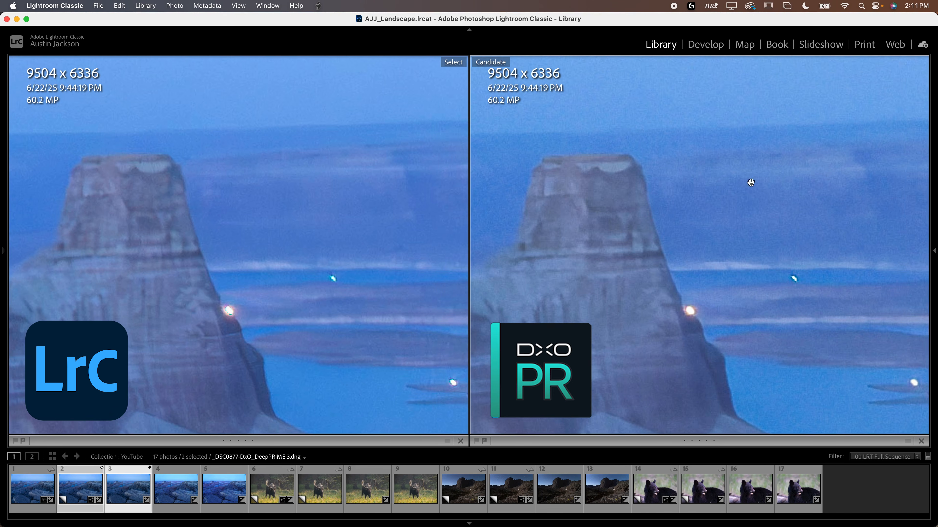
pyautogui.moveTo(750, 300); pyautogui.dragTo(688, 247)
pyautogui.moveTo(737, 271); pyautogui.dragTo(556, 166)
pyautogui.moveTo(787, 343); pyautogui.dragTo(721, 196)
pyautogui.moveTo(698, 340); pyautogui.dragTo(637, 262)
pyautogui.moveTo(743, 367); pyautogui.dragTo(807, 330)
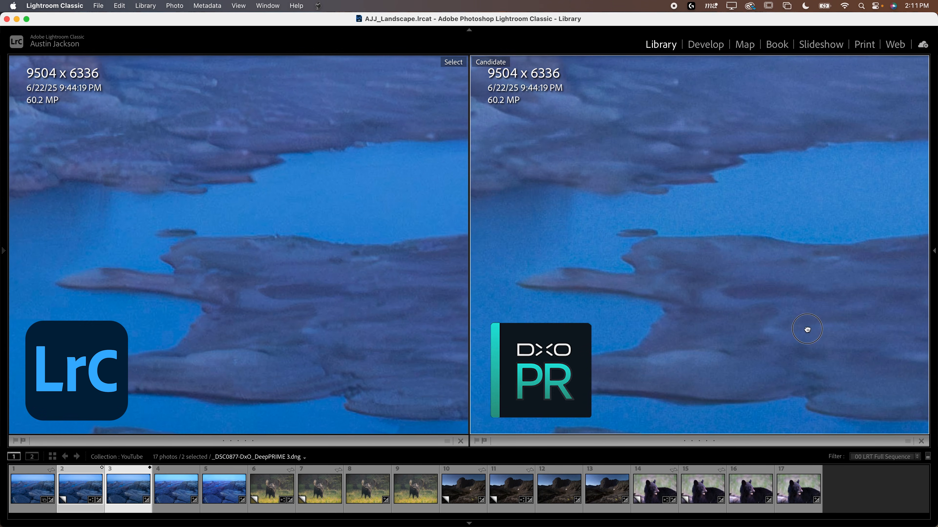
pyautogui.moveTo(597, 278); pyautogui.dragTo(702, 284)
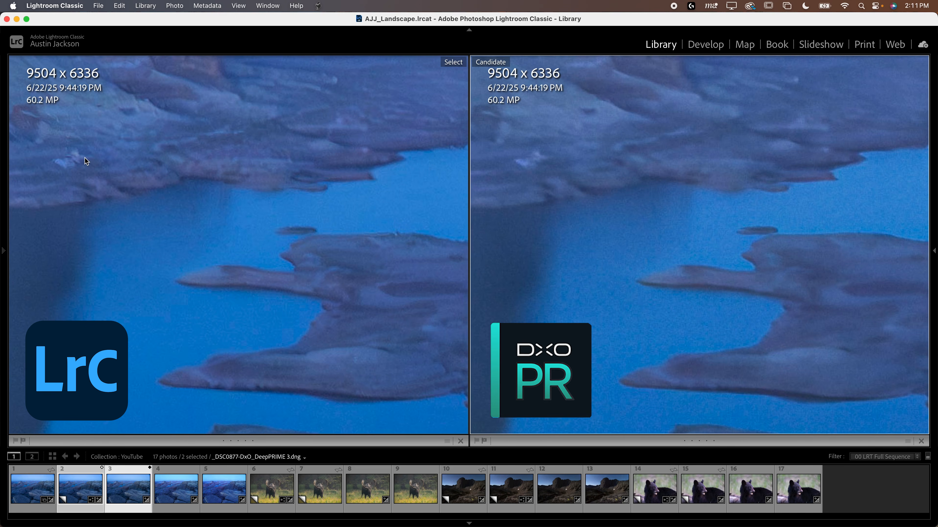
# Examine the butte's lower slopes, the lights on the shore and the dark canyon floor in Copy 1 and the DxO version
pyautogui.moveTo(29, 132); pyautogui.dragTo(176, 305)
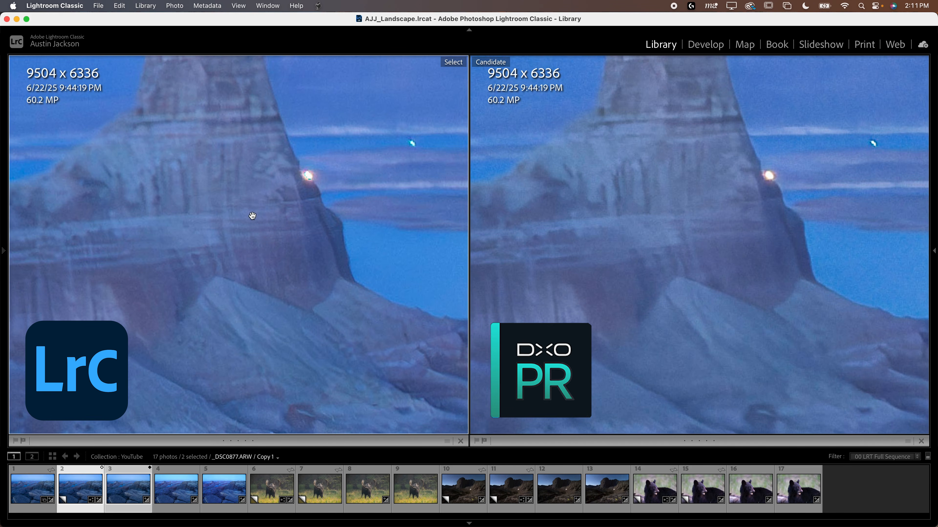
pyautogui.moveTo(243, 314); pyautogui.dragTo(406, 160)
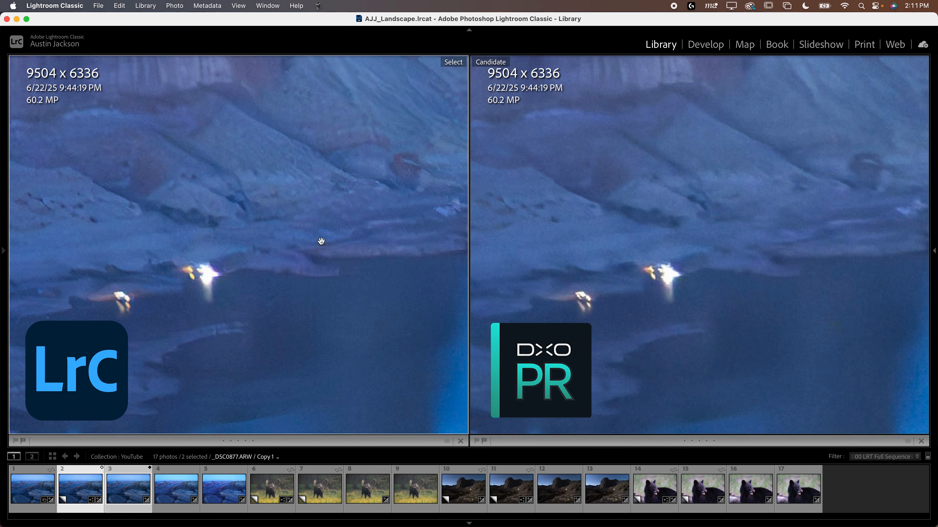
pyautogui.moveTo(183, 316); pyautogui.dragTo(262, 219)
pyautogui.moveTo(136, 316); pyautogui.dragTo(302, 191)
pyautogui.moveTo(128, 265); pyautogui.dragTo(318, 176)
pyautogui.moveTo(192, 260); pyautogui.dragTo(273, 155)
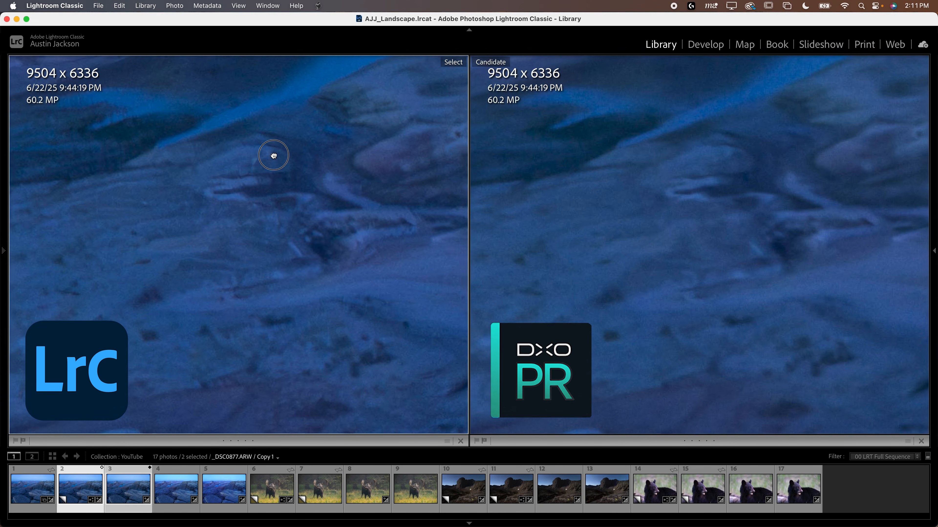
pyautogui.moveTo(91, 183); pyautogui.dragTo(258, 369)
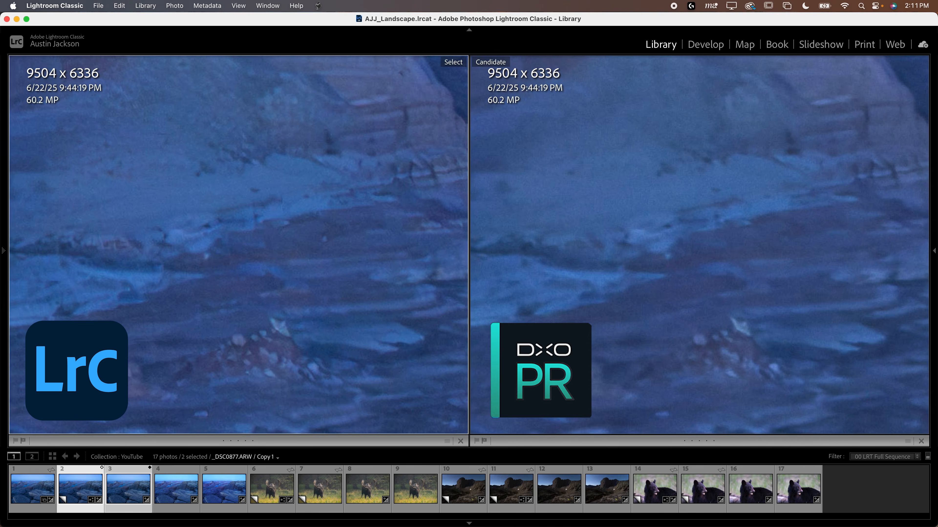
# Return to the full-image comparison and set Copy 1 against _DSC0877-rawdenoise.dng
pyautogui.click(213, 253)
pyautogui.click(170, 491)
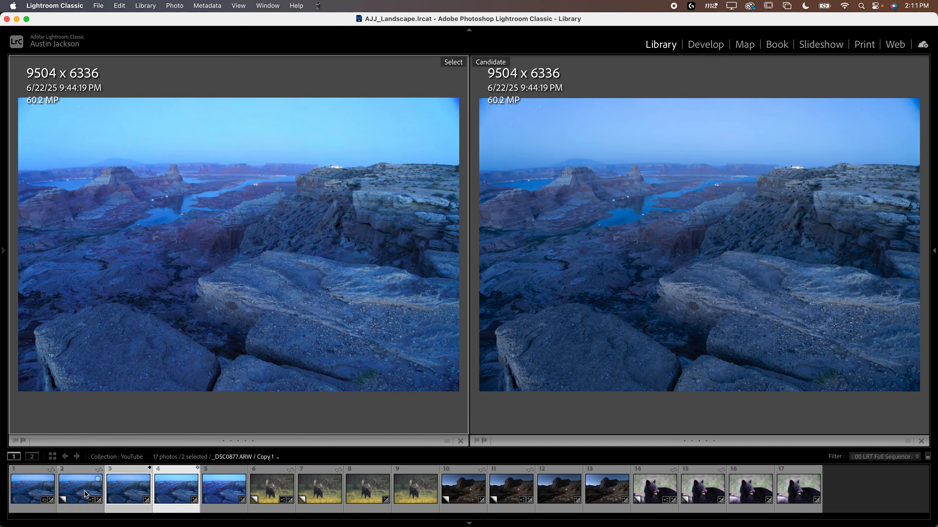
pyautogui.click(86, 495)
pyautogui.keyDown('super'); pyautogui.click(172, 495); pyautogui.keyUp('super')
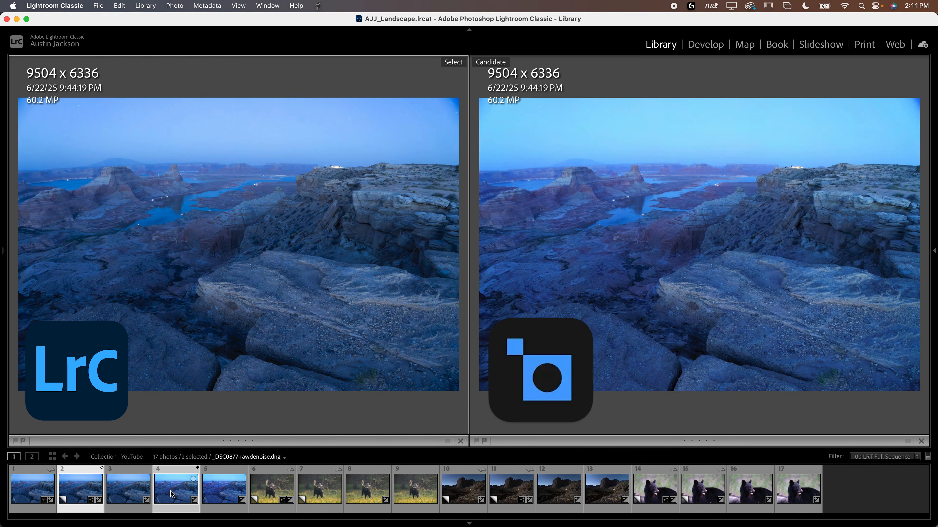
# Examine the hazy distant buttes and horizon at high magnification in Copy 1 and the rawdenoise version
pyautogui.click(136, 167)
pyautogui.moveTo(161, 178); pyautogui.dragTo(312, 292)
pyautogui.moveTo(216, 370); pyautogui.dragTo(341, 306)
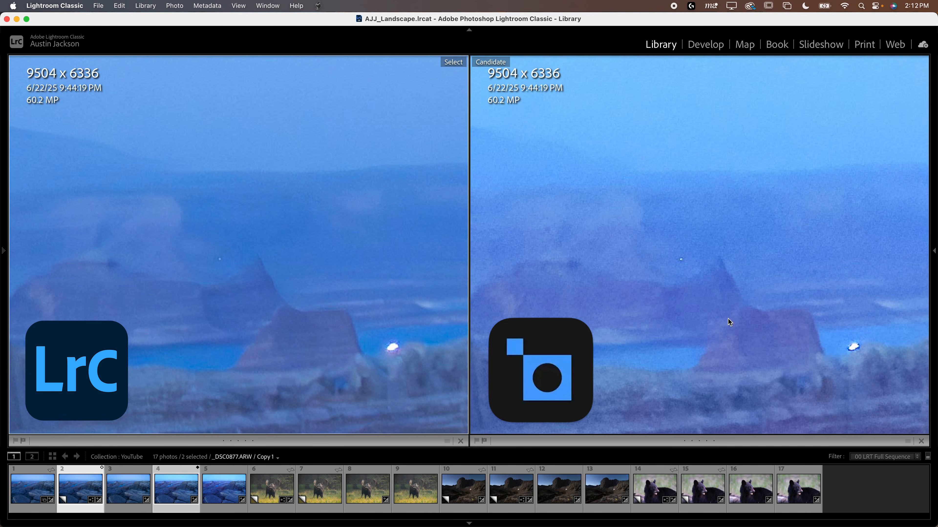
pyautogui.moveTo(256, 317); pyautogui.dragTo(235, 314)
pyautogui.moveTo(622, 243); pyautogui.dragTo(782, 268)
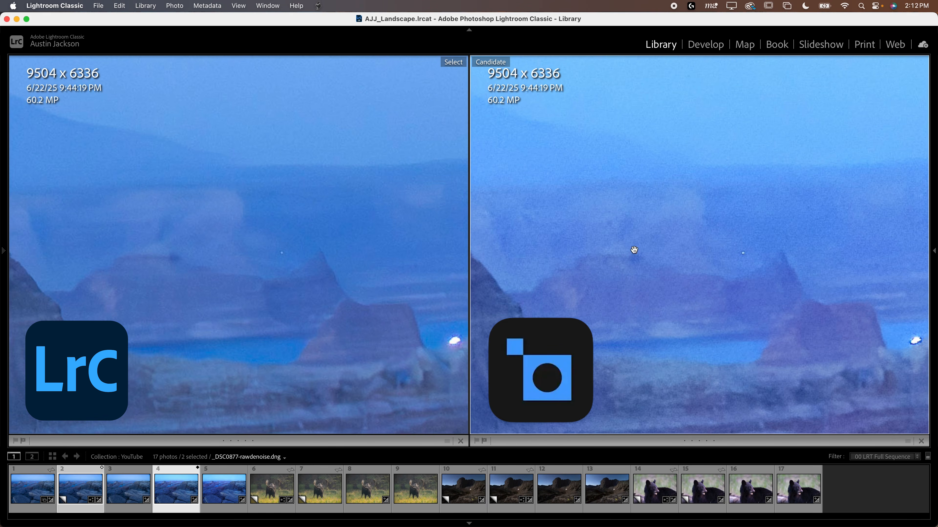
pyautogui.moveTo(338, 260); pyautogui.dragTo(85, 227)
pyautogui.moveTo(413, 244); pyautogui.dragTo(228, 195)
pyautogui.moveTo(333, 290); pyautogui.dragTo(303, 260)
# Compare Copy 1 with _DSC0877-rawdenoisesecondversion.dng, examining the distant buttes and the lake up close
pyautogui.keyDown('super'); pyautogui.click(223, 498); pyautogui.keyUp('super')
pyautogui.keyDown('super'); pyautogui.click(135, 488); pyautogui.keyUp('super')
pyautogui.click(669, 273)
pyautogui.moveTo(669, 273); pyautogui.dragTo(688, 312)
pyautogui.moveTo(547, 146); pyautogui.dragTo(894, 373)
pyautogui.moveTo(815, 325); pyautogui.dragTo(707, 211)
pyautogui.moveTo(764, 264); pyautogui.dragTo(592, 273)
pyautogui.hscroll(10, 762, 277)
pyautogui.scroll(5, 659, 274)
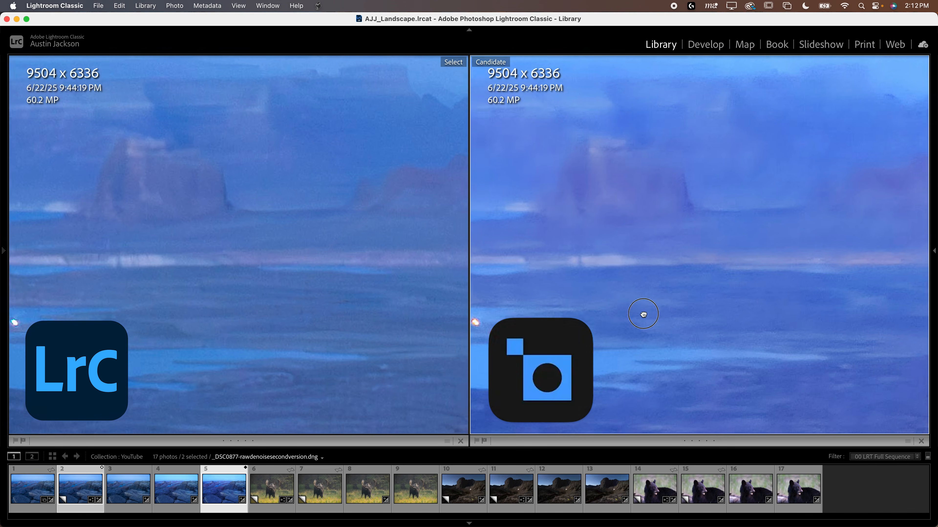
# Examine the distant mesas along the horizon and the rocky cliff edge in Copy 1 and the second rawdenoise version
pyautogui.moveTo(778, 271); pyautogui.dragTo(596, 263)
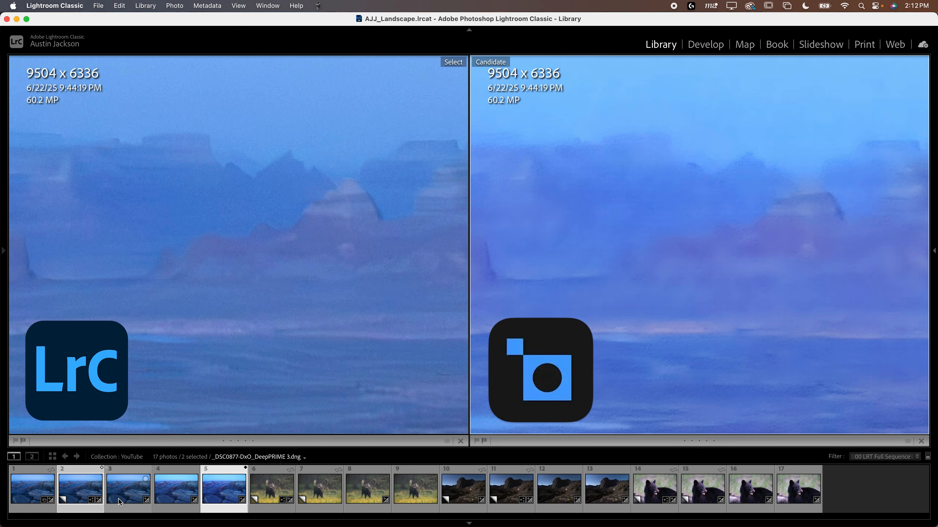
pyautogui.moveTo(219, 222); pyautogui.dragTo(176, 251)
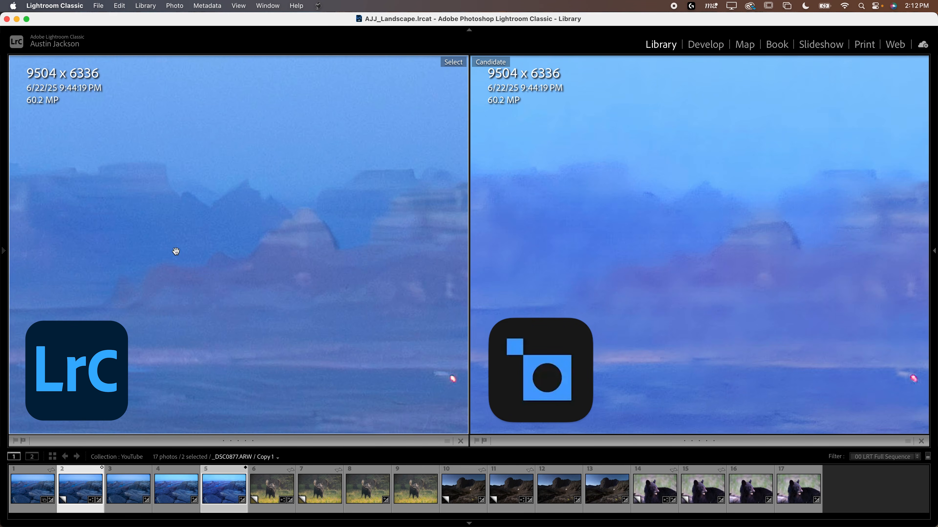
pyautogui.scroll(-3, 300, 247)
pyautogui.hscroll(2, 299, 247)
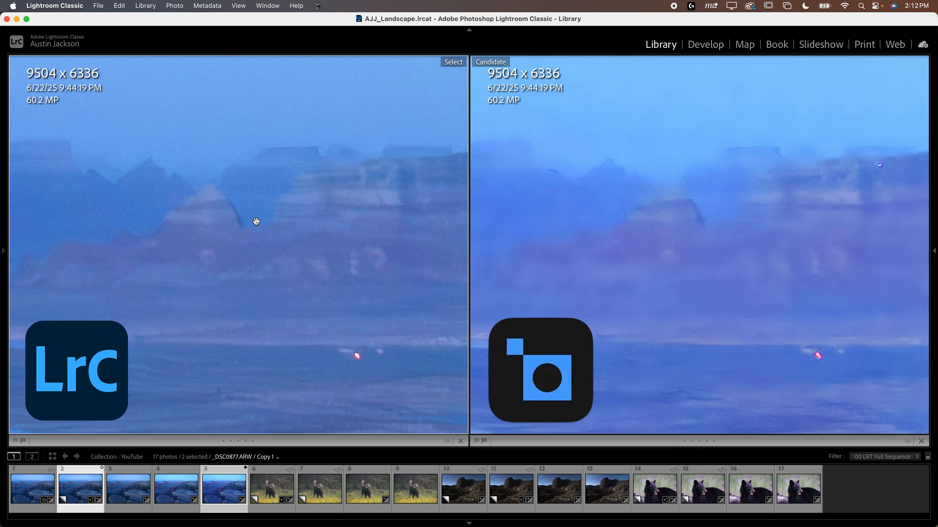
pyautogui.moveTo(328, 232); pyautogui.dragTo(111, 212)
pyautogui.moveTo(372, 204); pyautogui.dragTo(75, 223)
pyautogui.scroll(-4, 367, 252)
pyautogui.hscroll(1, 245, 203)
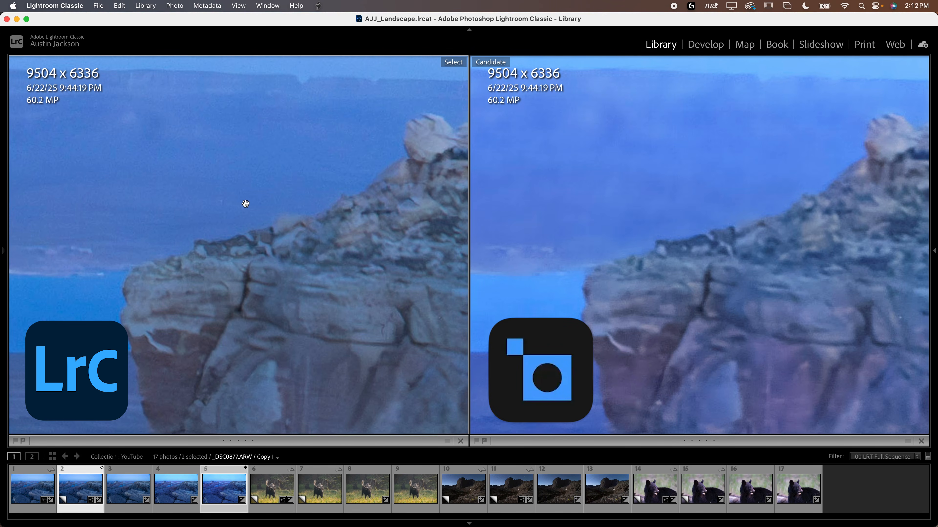
# Leave the comparison for the collection's grid view and deselect all photos
pyautogui.click(247, 205)
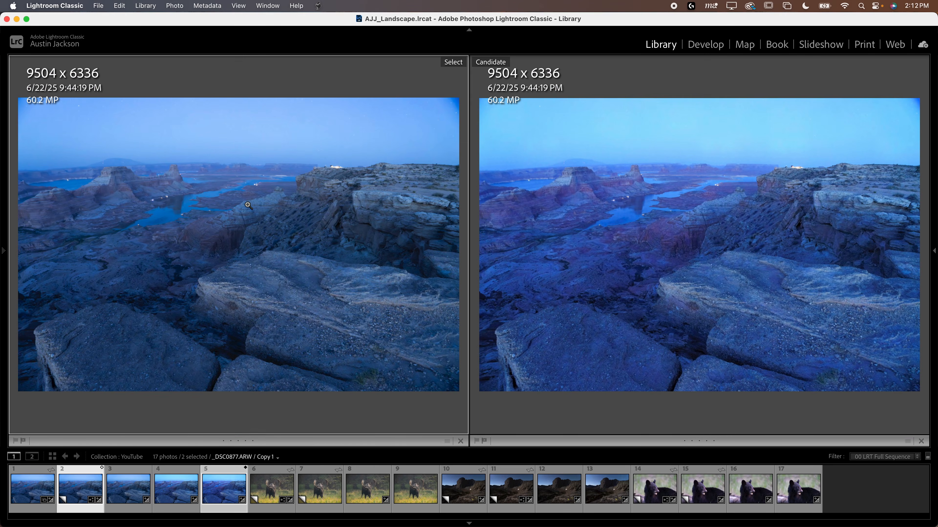
pyautogui.press('g')
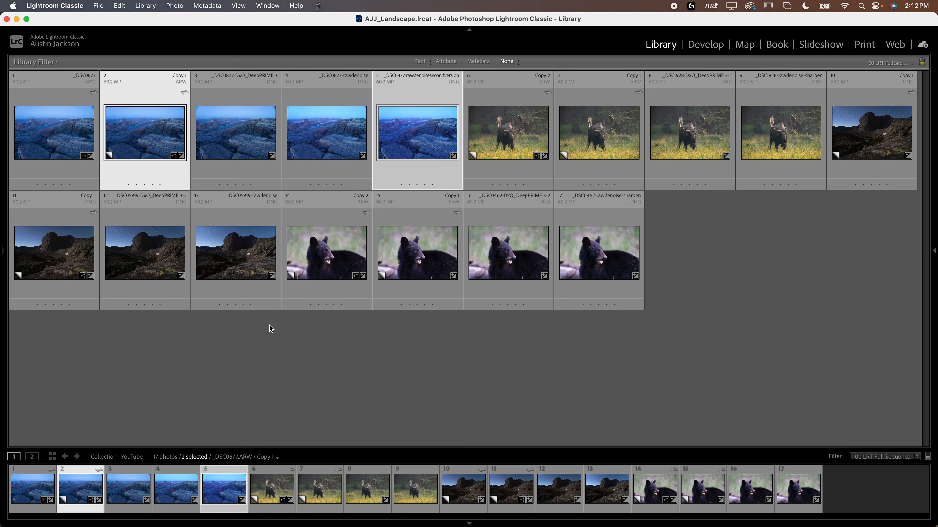
pyautogui.click(416, 404)
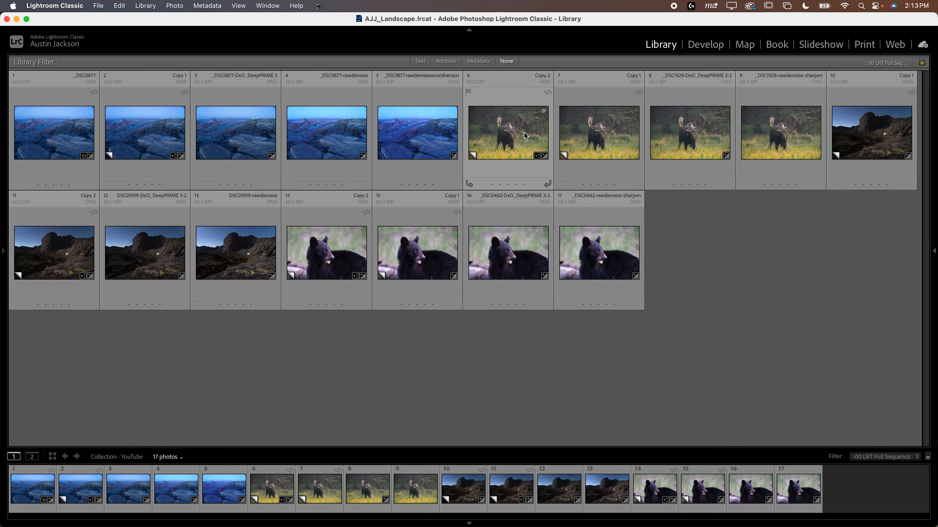
# Place the moose photo's Copy 2 after Copy 1, and compare the two copies side by side at high magnification
pyautogui.moveTo(506, 137); pyautogui.dragTo(619, 141)
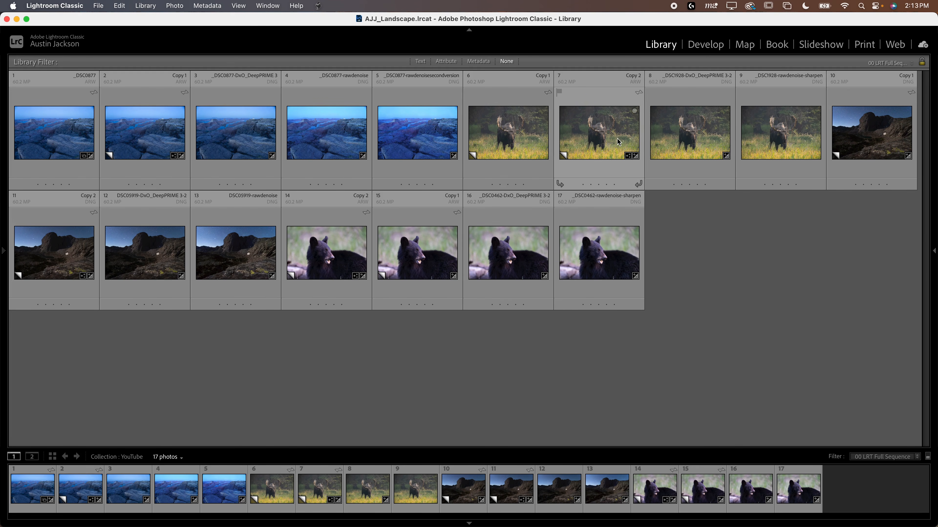
pyautogui.doubleClick(589, 136)
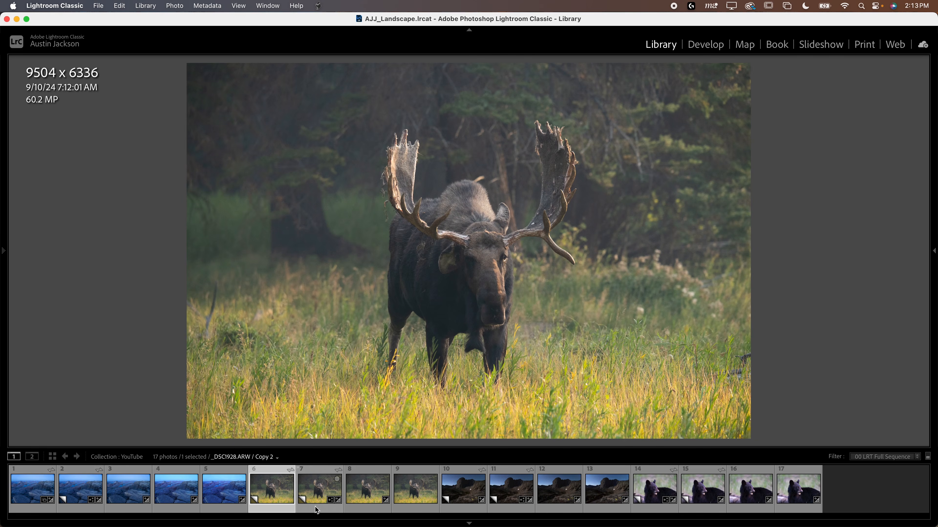
pyautogui.press('c')
pyautogui.click(271, 236)
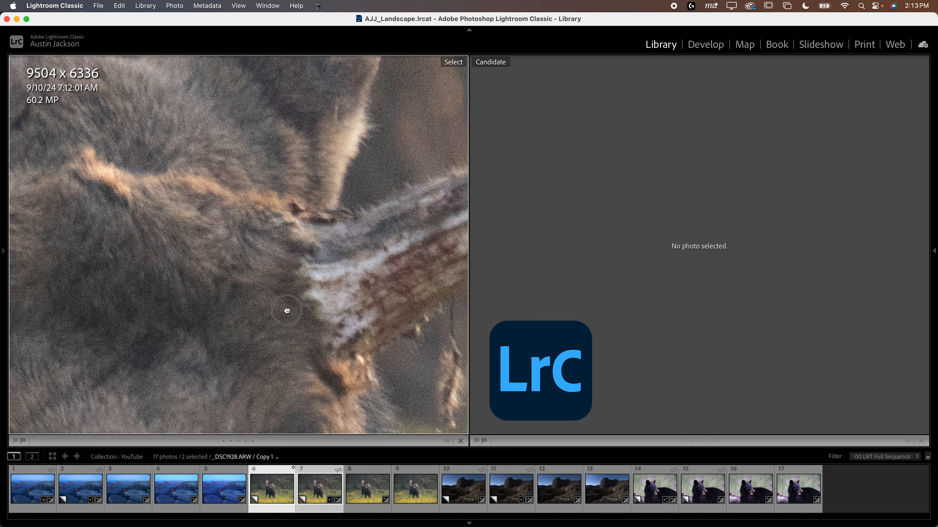
# Compare the forehead fur and the eye area in the moose photo's Copy 1 and Copy 2
pyautogui.moveTo(287, 310); pyautogui.dragTo(360, 227)
pyautogui.moveTo(311, 347); pyautogui.dragTo(297, 155)
pyautogui.click(297, 155)
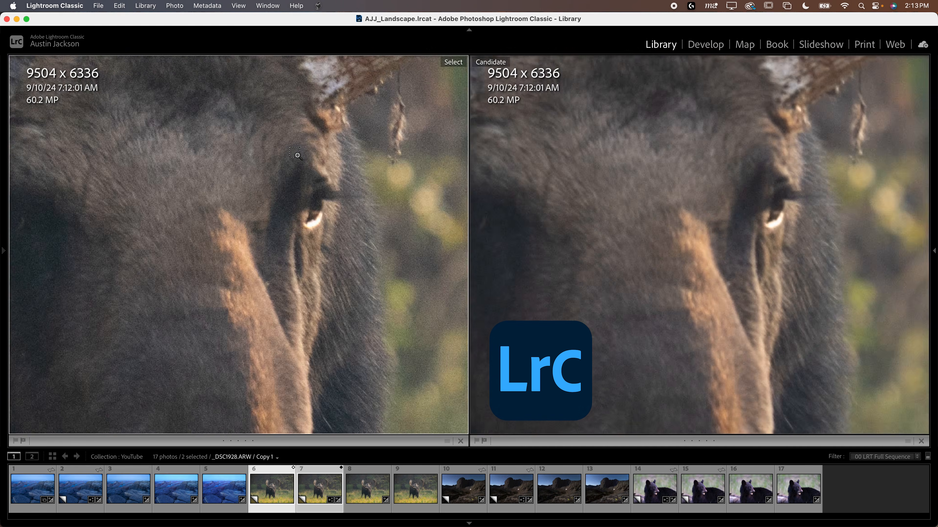
pyautogui.click(261, 213)
pyautogui.moveTo(325, 194); pyautogui.dragTo(366, 279)
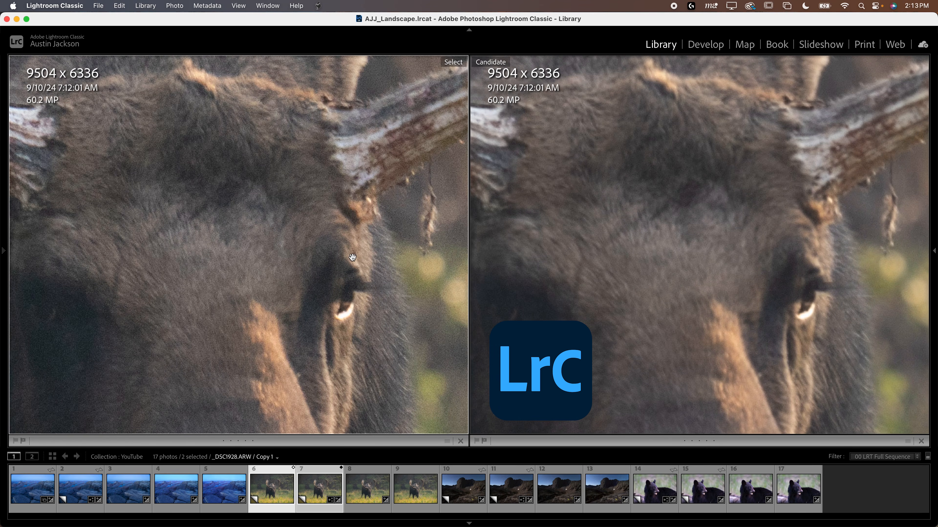
pyautogui.moveTo(384, 160); pyautogui.dragTo(350, 163)
# Examine the moose's antler base and the strand hanging below it at higher magnification in Copy 1 and Copy 2
pyautogui.press('super+minus')
pyautogui.press('super+minus')
pyautogui.moveTo(235, 173); pyautogui.dragTo(123, 326)
pyautogui.press('super+equal')
pyautogui.press('super+equal')
pyautogui.press('super+equal')
pyautogui.press('super+equal')
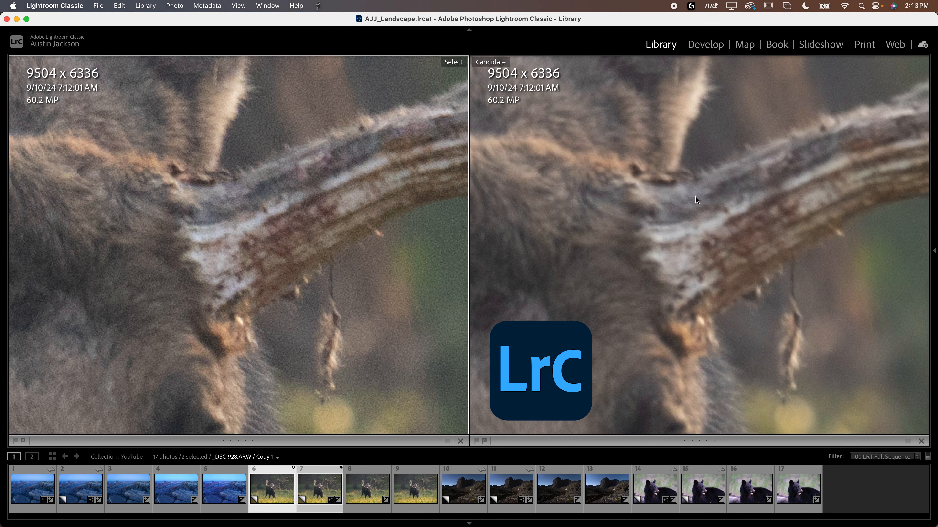
pyautogui.moveTo(323, 322); pyautogui.dragTo(237, 293)
# Compare Copy 2 with _DSC1928-DxO_DeepPRIME 3-2.dng, examining the moose's antler, eye and facial fur
pyautogui.click(368, 499)
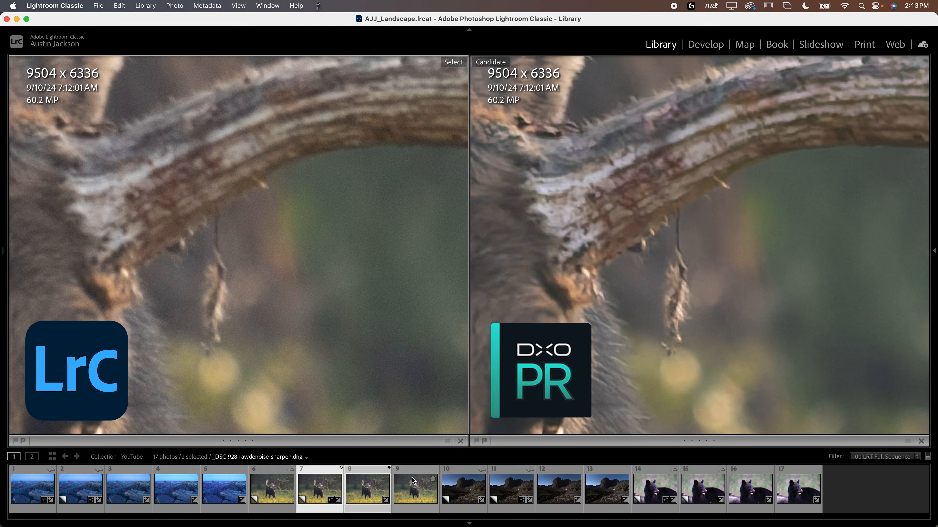
pyautogui.moveTo(241, 210); pyautogui.dragTo(236, 228)
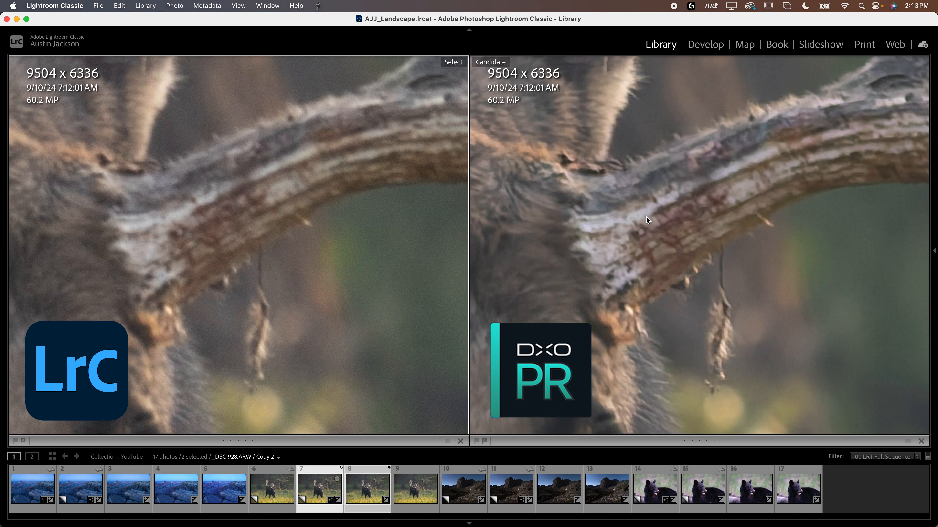
pyautogui.moveTo(694, 204); pyautogui.dragTo(664, 216)
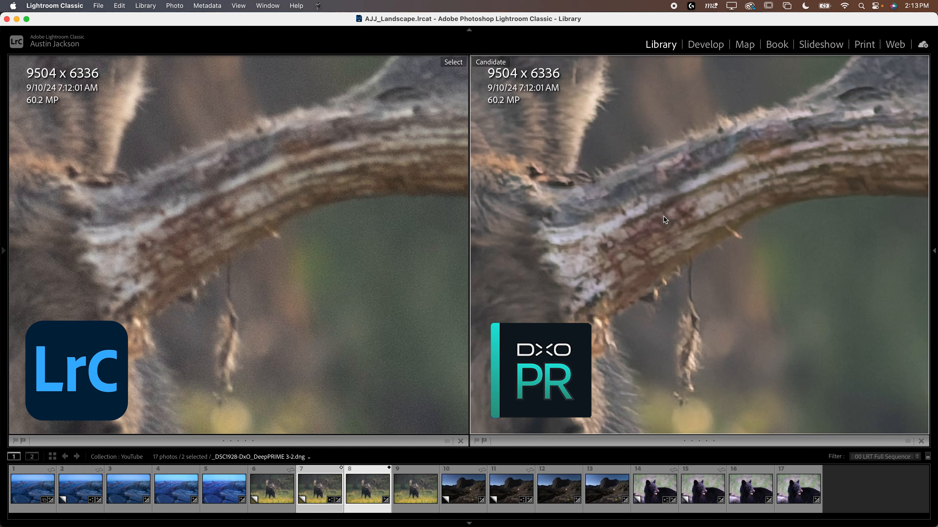
pyautogui.press('super+minus')
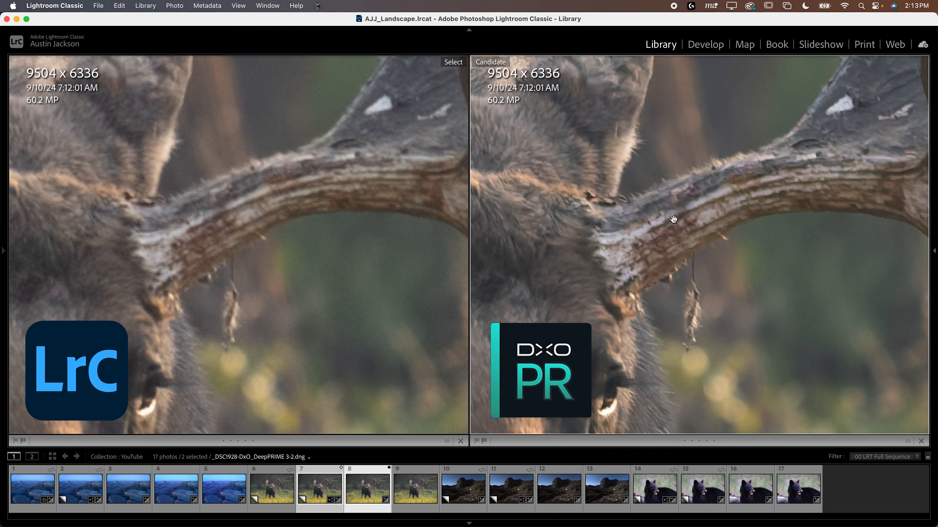
pyautogui.moveTo(682, 240); pyautogui.dragTo(742, 123)
pyautogui.moveTo(639, 314); pyautogui.dragTo(694, 238)
pyautogui.moveTo(754, 347); pyautogui.dragTo(697, 312)
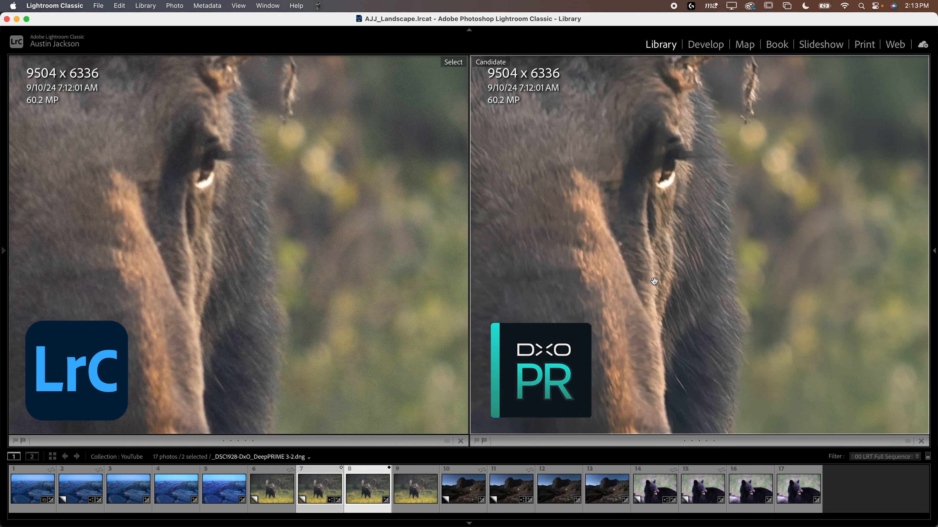
pyautogui.moveTo(659, 190); pyautogui.dragTo(564, 294)
pyautogui.moveTo(684, 190); pyautogui.dragTo(677, 201)
# Inspect the antler's surface texture at very high magnification in Copy 2 and the DxO version, and return to a view of the whole head
pyautogui.press('super+equal')
pyautogui.press('super+equal')
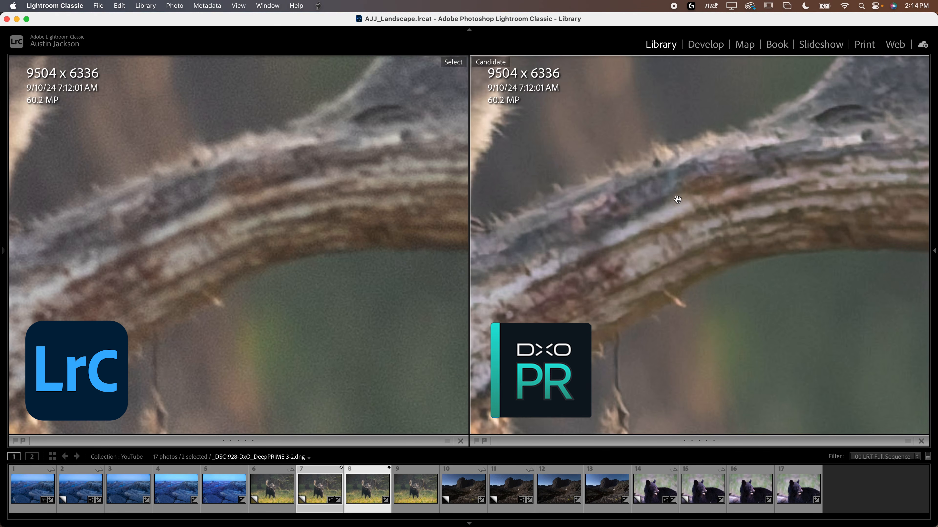
pyautogui.press('super+equal')
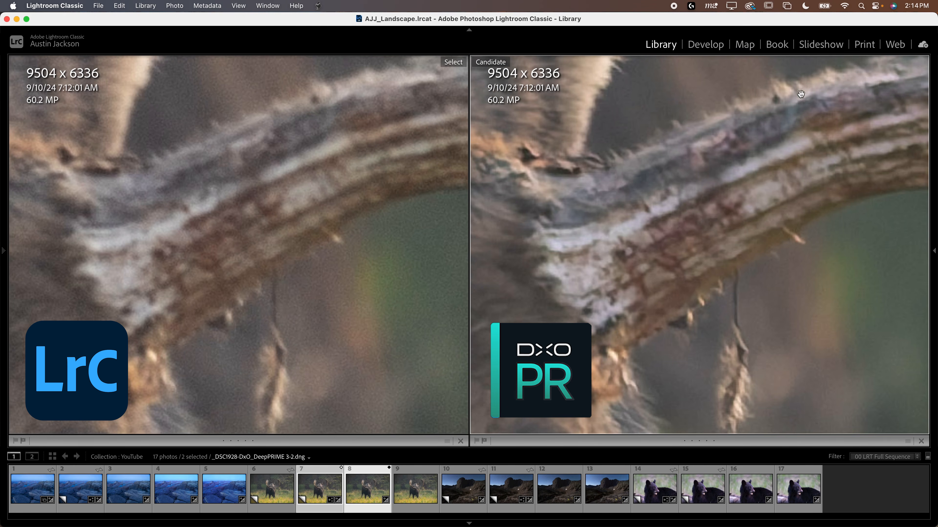
pyautogui.press('super+minus')
pyautogui.press('super+minus')
pyautogui.press('super+minus')
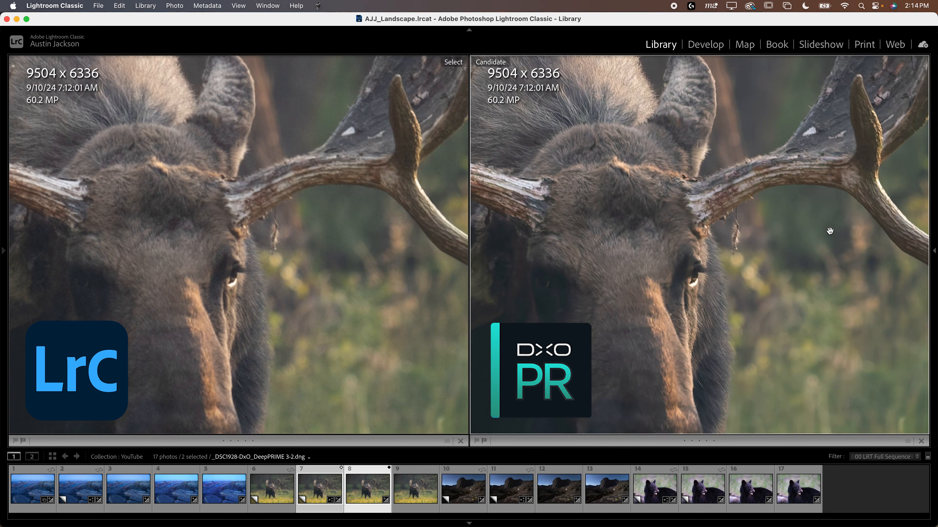
# Examine the blurred background below the antler tip, the dark body under the antler and the fur behind the head in both versions
pyautogui.moveTo(783, 304); pyautogui.dragTo(653, 194)
pyautogui.moveTo(797, 270); pyautogui.dragTo(613, 305)
pyautogui.press('super+equal')
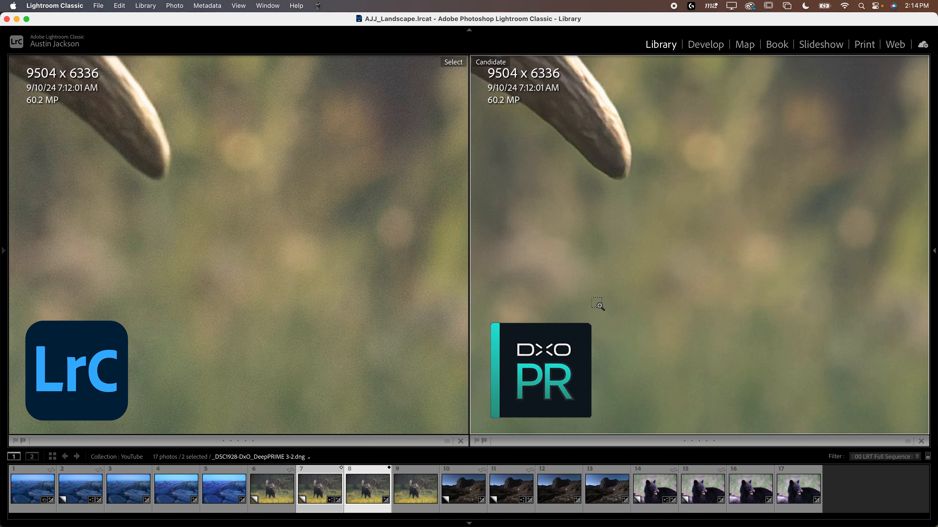
pyautogui.moveTo(587, 297); pyautogui.dragTo(833, 153)
pyautogui.moveTo(576, 210); pyautogui.dragTo(812, 306)
pyautogui.press('super+minus')
pyautogui.moveTo(663, 234); pyautogui.dragTo(655, 201)
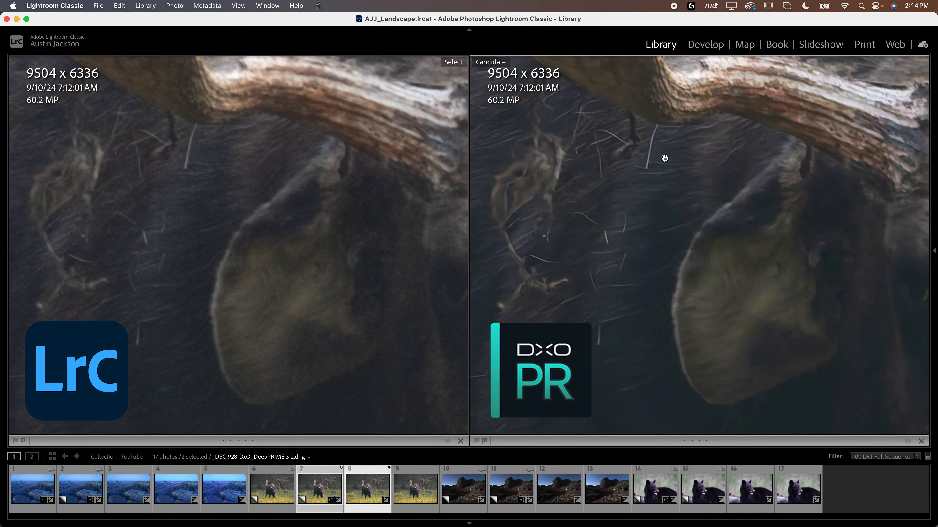
pyautogui.moveTo(675, 250); pyautogui.dragTo(624, 276)
pyautogui.moveTo(642, 212); pyautogui.dragTo(631, 279)
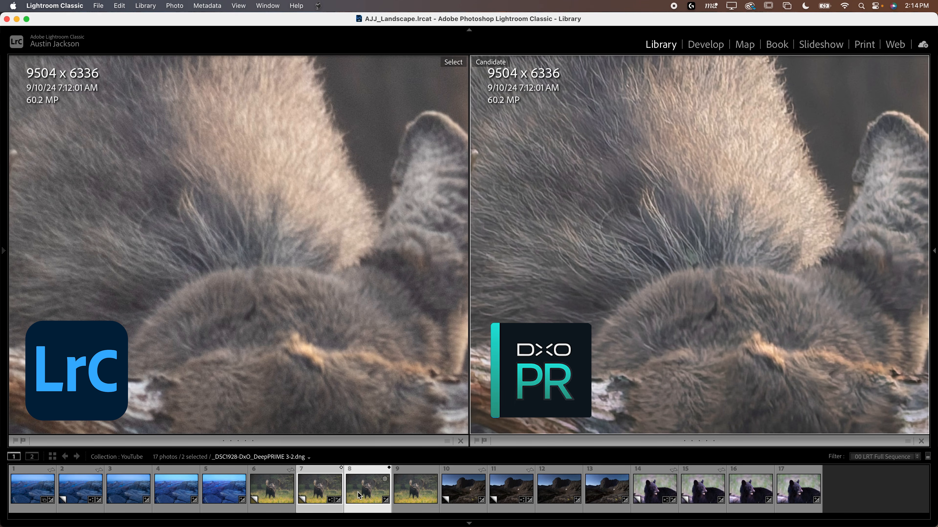
# Compare the DxO version with _DSC1928-rawdenoise-sharpen.dng, examining the moose's face, muzzle and forehead fur
pyautogui.press('Up')
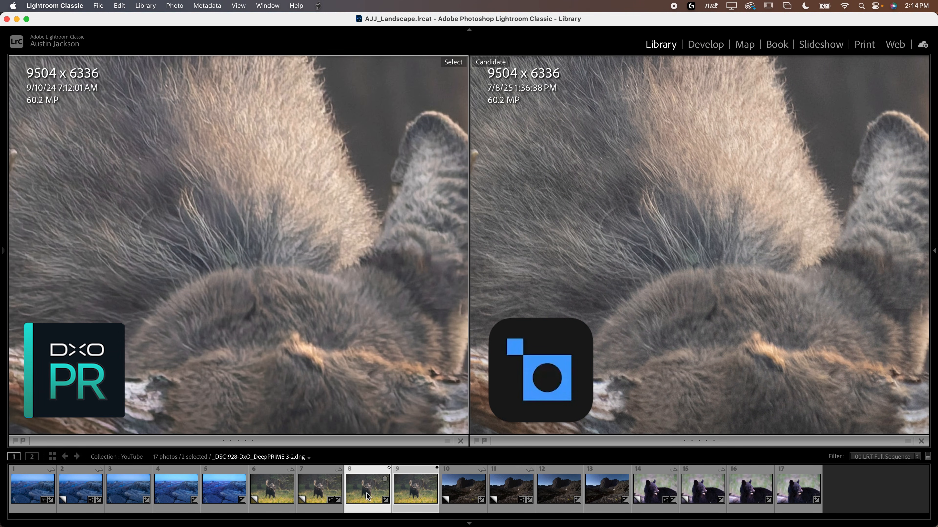
pyautogui.moveTo(316, 322); pyautogui.dragTo(268, 63)
pyautogui.moveTo(327, 285); pyautogui.dragTo(329, 239)
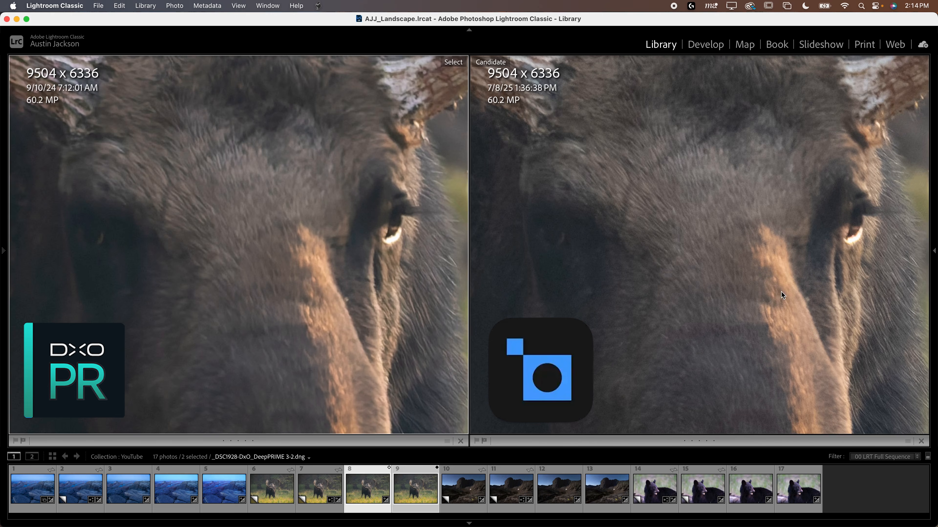
pyautogui.moveTo(780, 294); pyautogui.dragTo(661, 204)
pyautogui.moveTo(619, 283); pyautogui.dragTo(664, 63)
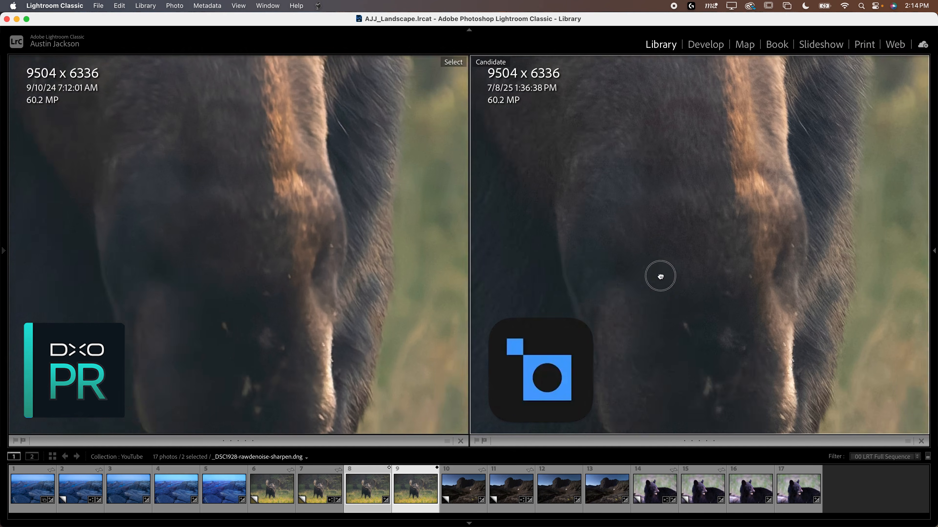
pyautogui.moveTo(650, 301); pyautogui.dragTo(683, 205)
pyautogui.moveTo(560, 354); pyautogui.dragTo(570, 442)
pyautogui.moveTo(687, 249); pyautogui.dragTo(689, 345)
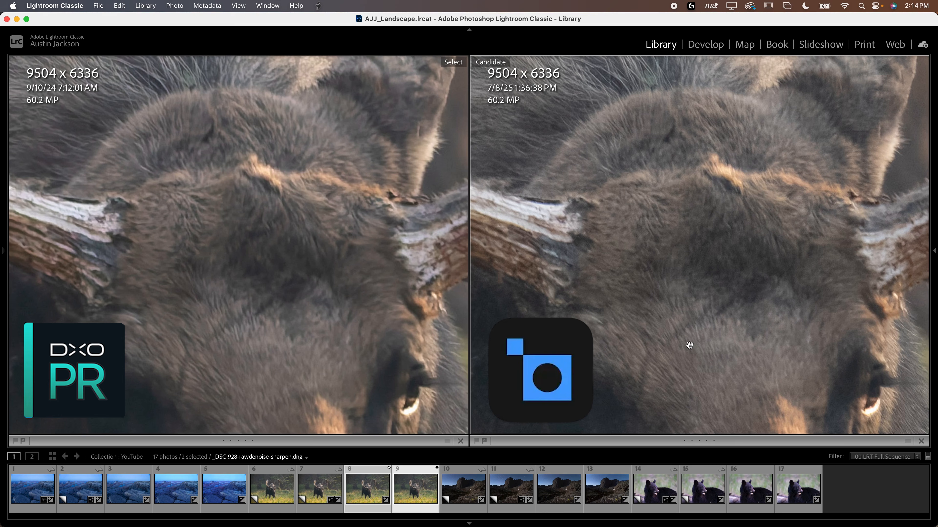
pyautogui.moveTo(620, 213); pyautogui.dragTo(916, 336)
pyautogui.moveTo(698, 197); pyautogui.dragTo(628, 210)
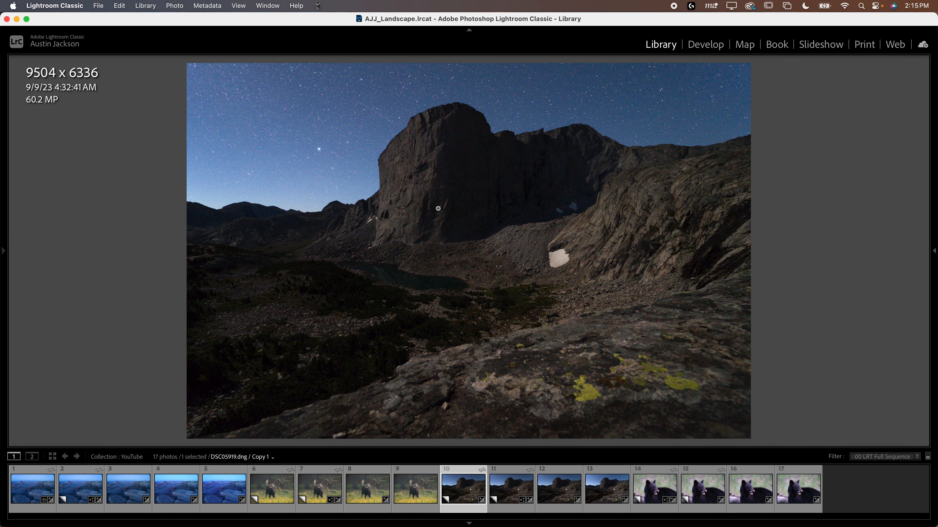
# Magnify DSC05919.dng Copy 1 and inspect the noise in the starry sky and along the mountain ridgeline
pyautogui.click(494, 111)
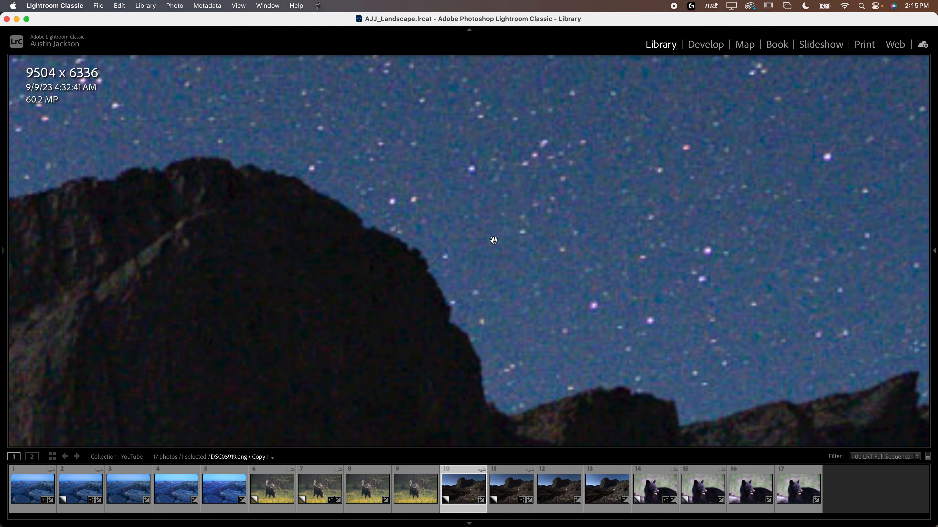
pyautogui.click(447, 405)
pyautogui.moveTo(447, 405); pyautogui.dragTo(706, 252)
pyautogui.moveTo(349, 235); pyautogui.dragTo(853, 379)
pyautogui.moveTo(309, 203); pyautogui.dragTo(688, 327)
pyautogui.moveTo(634, 190); pyautogui.dragTo(233, 322)
pyautogui.moveTo(923, 335); pyautogui.dragTo(306, 167)
pyautogui.moveTo(590, 295); pyautogui.dragTo(290, 214)
pyautogui.moveTo(680, 328); pyautogui.dragTo(243, 265)
pyautogui.moveTo(601, 155); pyautogui.dragTo(245, 321)
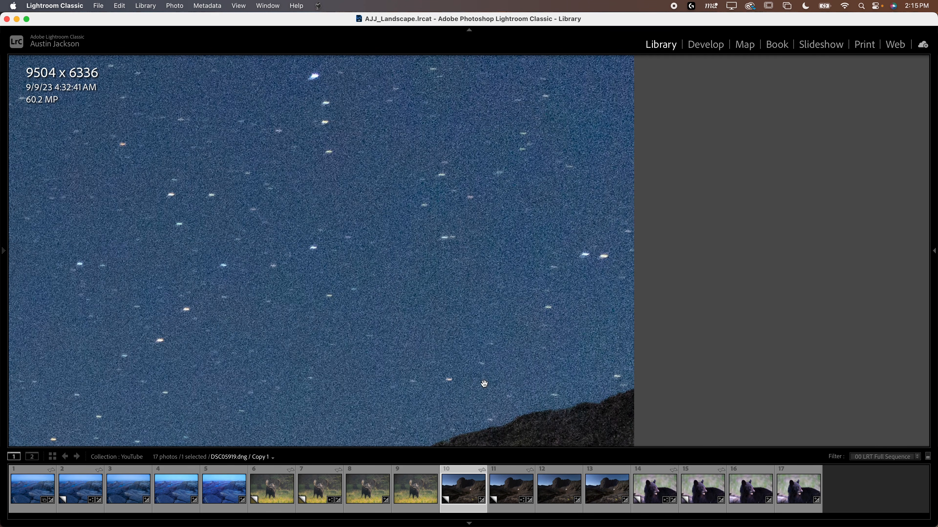
# Compare Copy 1 and Copy 2 of DSC05919.dng side by side, examining the stars in the open sky
pyautogui.keyDown('super'); pyautogui.click(506, 496); pyautogui.keyUp('super')
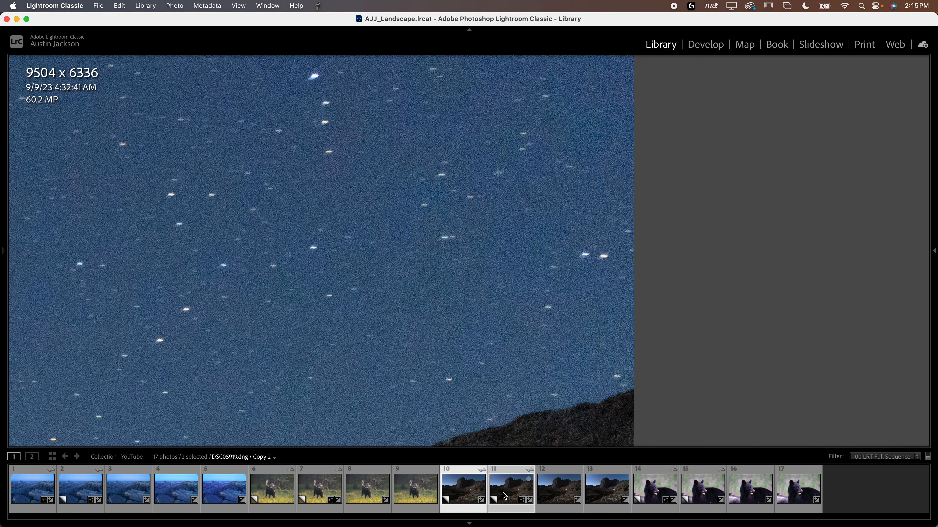
pyautogui.press('c')
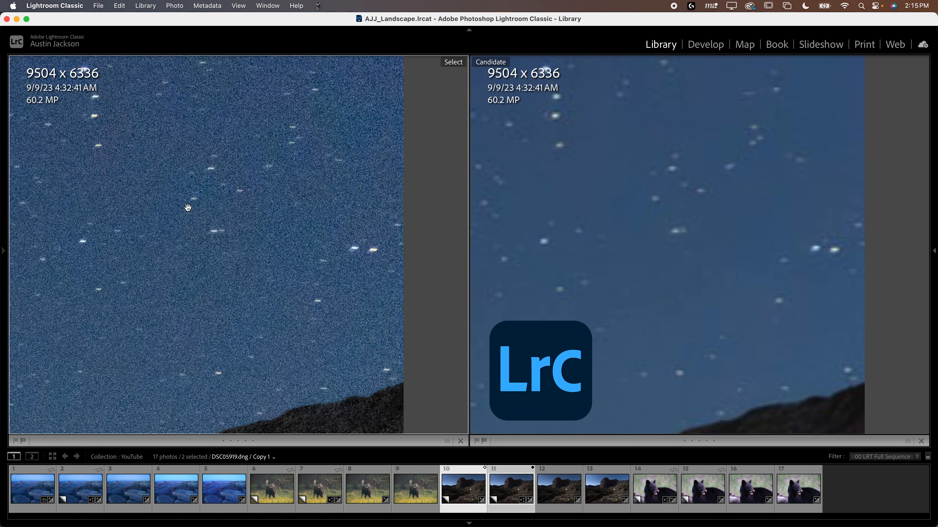
pyautogui.moveTo(186, 210); pyautogui.dragTo(388, 253)
pyautogui.moveTo(119, 214); pyautogui.dragTo(238, 227)
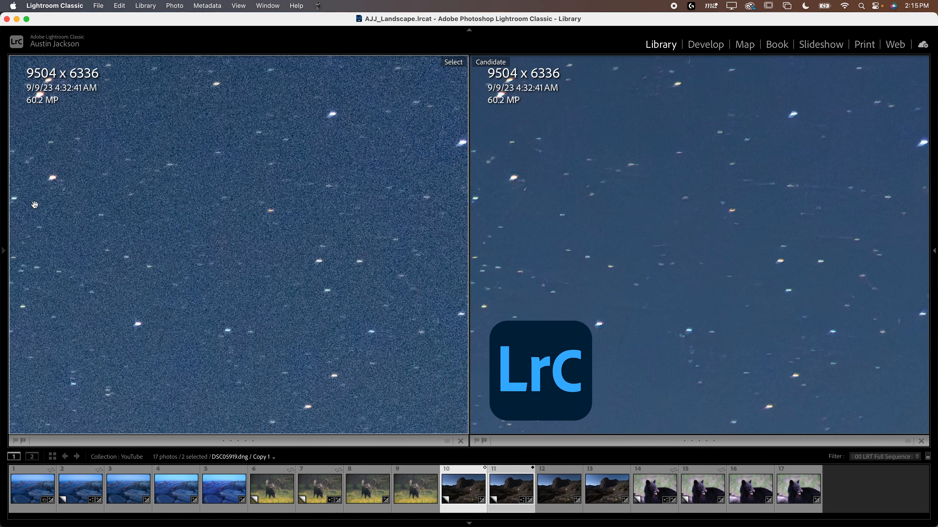
pyautogui.moveTo(35, 205); pyautogui.dragTo(188, 187)
pyautogui.moveTo(523, 271); pyautogui.dragTo(696, 230)
# Examine the stars above the dark peak and the rocky cliff face in Copy 1 and Copy 2
pyautogui.moveTo(581, 309); pyautogui.dragTo(743, 274)
pyautogui.moveTo(592, 217); pyautogui.dragTo(630, 320)
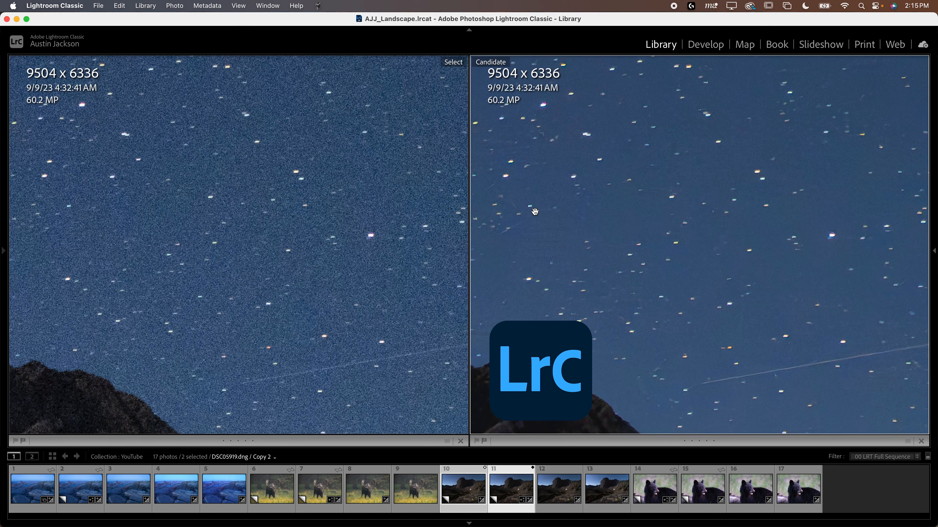
pyautogui.hscroll(5, 766, 216)
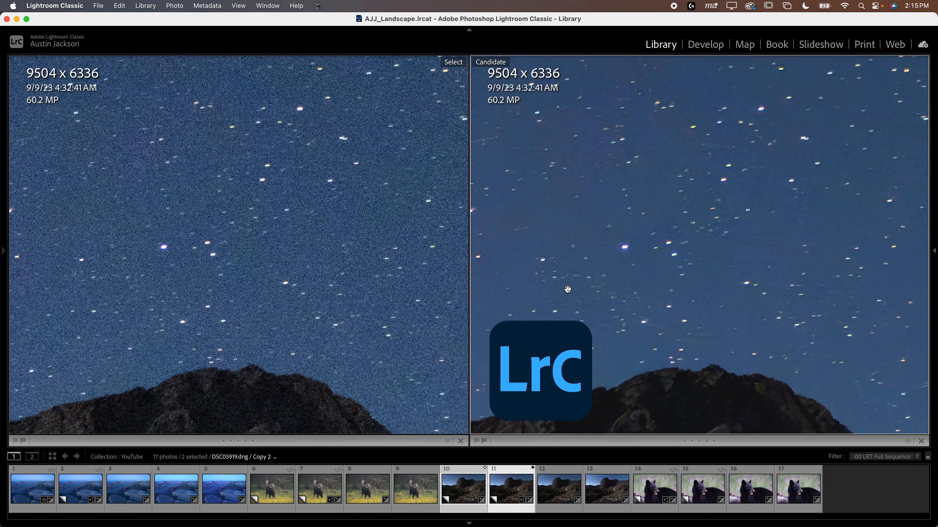
pyautogui.scroll(5, 735, 230)
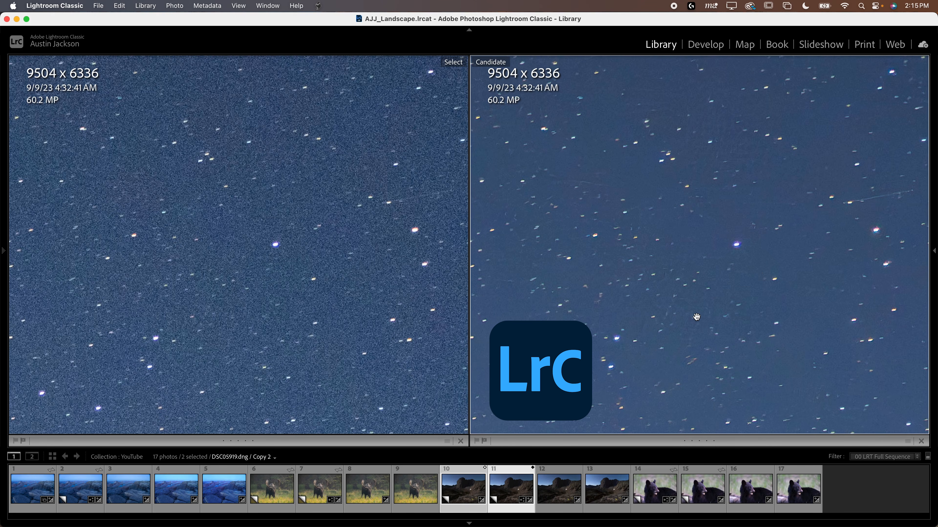
pyautogui.scroll(-10, 651, 293)
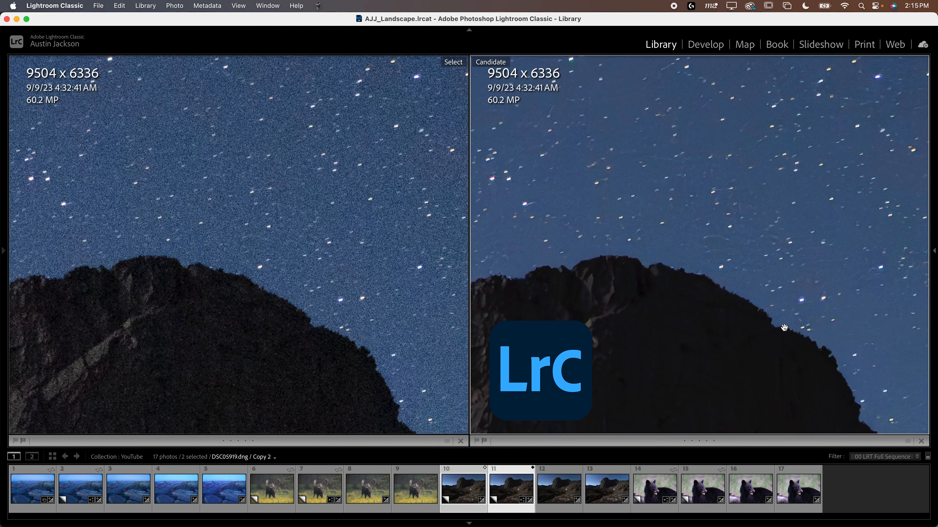
pyautogui.moveTo(618, 292); pyautogui.dragTo(806, 162)
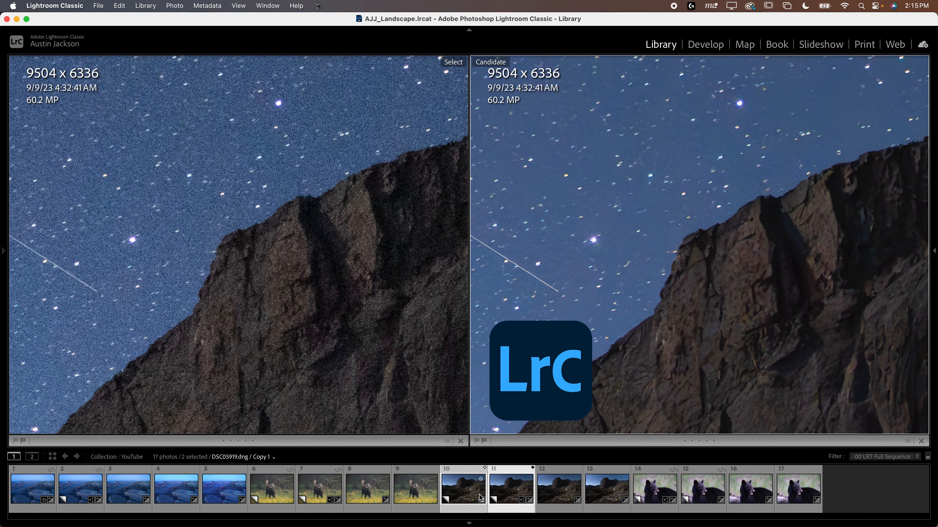
# Compare Copy 2 with DSC05919-DxO_DeepPRIME 3-2.dng, examining the stars around the cliff and the dark peak
pyautogui.press('Up')
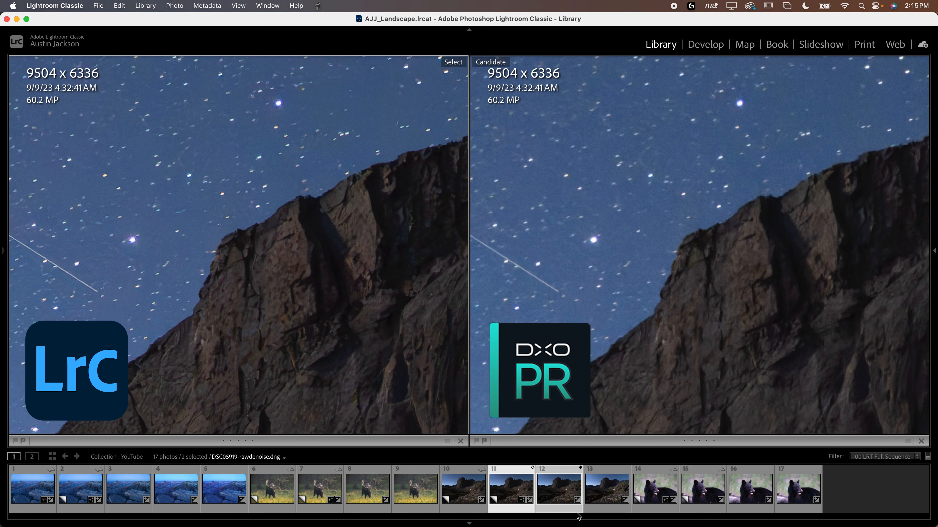
pyautogui.moveTo(179, 68); pyautogui.dragTo(229, 159)
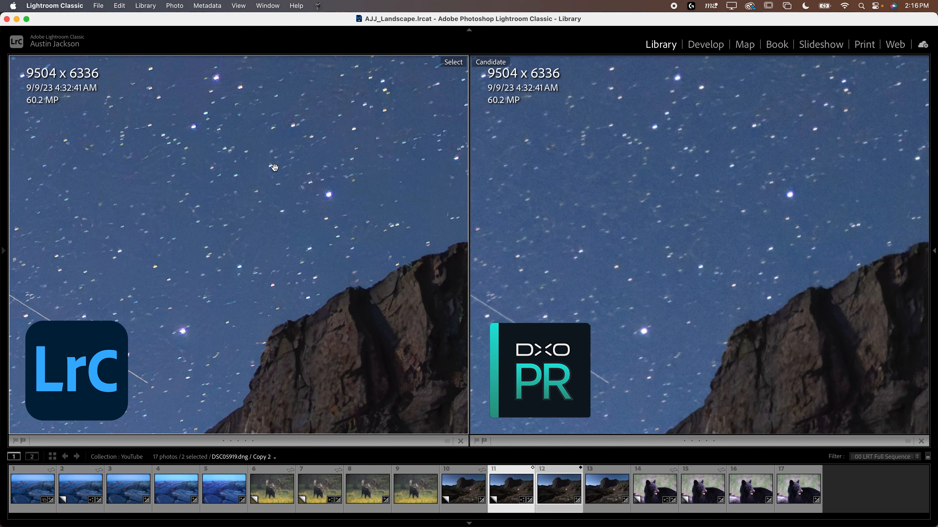
pyautogui.moveTo(769, 244); pyautogui.dragTo(498, 297)
pyautogui.moveTo(728, 209); pyautogui.dragTo(526, 309)
pyautogui.moveTo(845, 380); pyautogui.dragTo(613, 242)
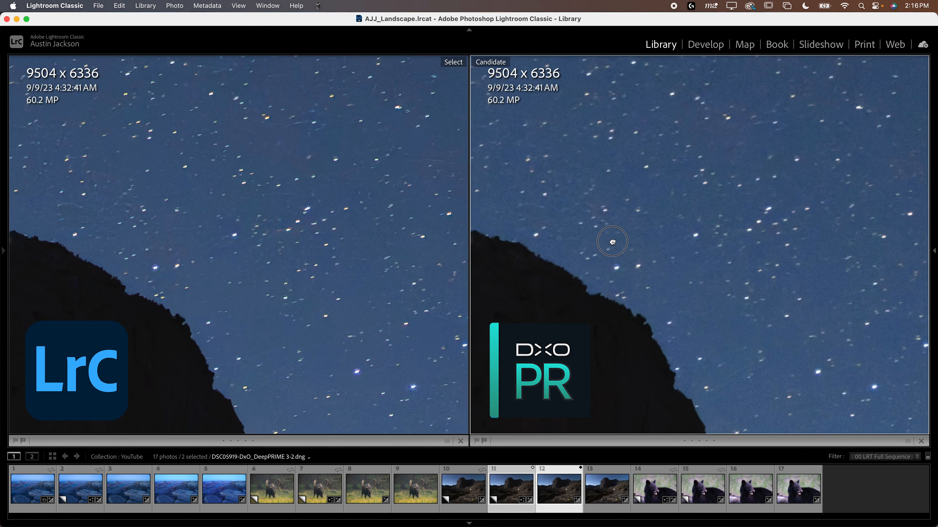
# Examine the open sky, the faint light trail and the ridgeline below it in Copy 2 and the DxO version
pyautogui.moveTo(850, 346); pyautogui.dragTo(680, 253)
pyautogui.moveTo(869, 310); pyautogui.dragTo(695, 307)
pyautogui.moveTo(760, 300); pyautogui.dragTo(524, 415)
pyautogui.moveTo(753, 266); pyautogui.dragTo(604, 273)
pyautogui.moveTo(790, 326); pyautogui.dragTo(617, 150)
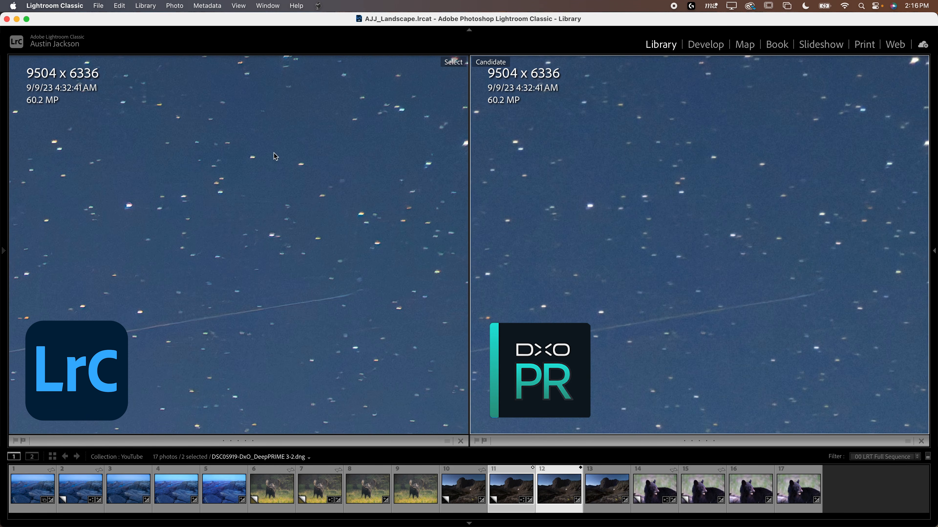
pyautogui.moveTo(652, 262); pyautogui.dragTo(736, 83)
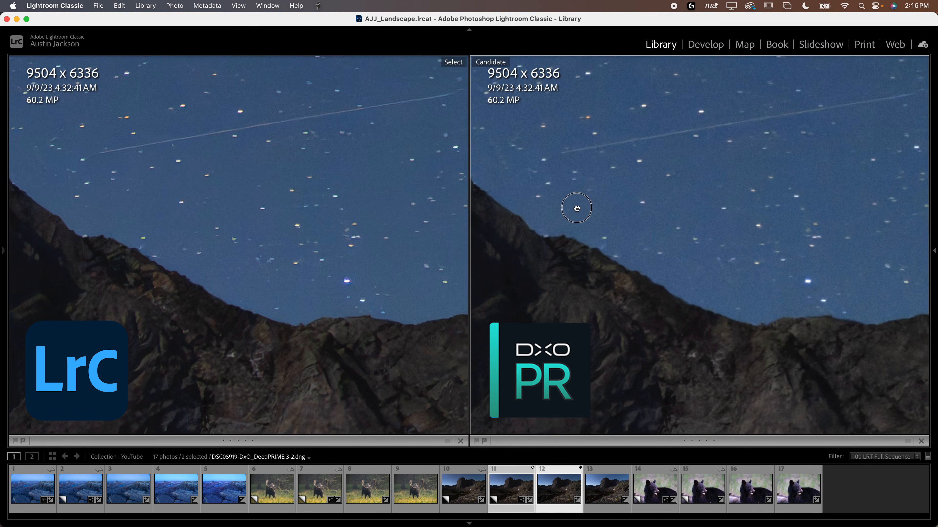
pyautogui.moveTo(576, 209); pyautogui.dragTo(897, 322)
pyautogui.moveTo(578, 227); pyautogui.dragTo(718, 288)
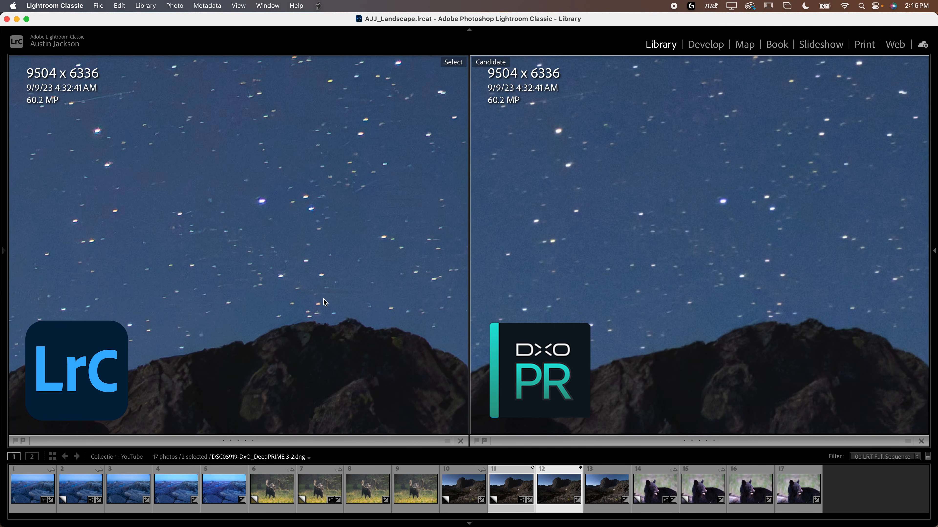
# Compare Copy 2 of DSC05919.dng with DSC05919-rawdenoise.dng, examining the stars above the rocky cliff
pyautogui.moveTo(669, 299); pyautogui.dragTo(826, 378)
pyautogui.click(598, 495)
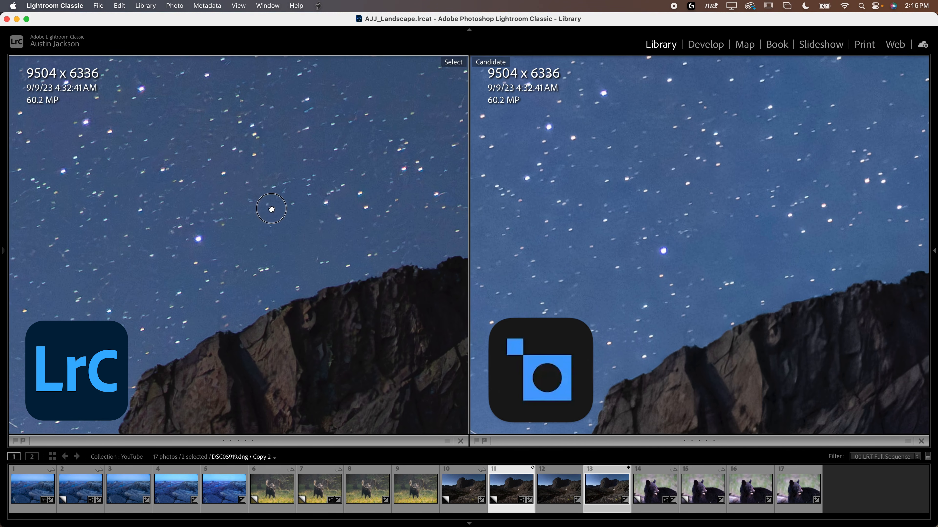
pyautogui.moveTo(271, 209); pyautogui.dragTo(209, 259)
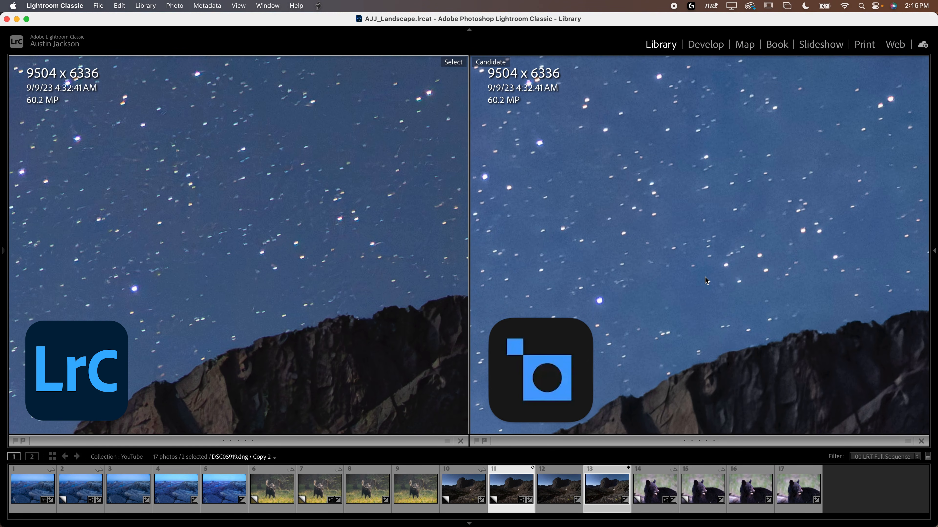
pyautogui.click(679, 286)
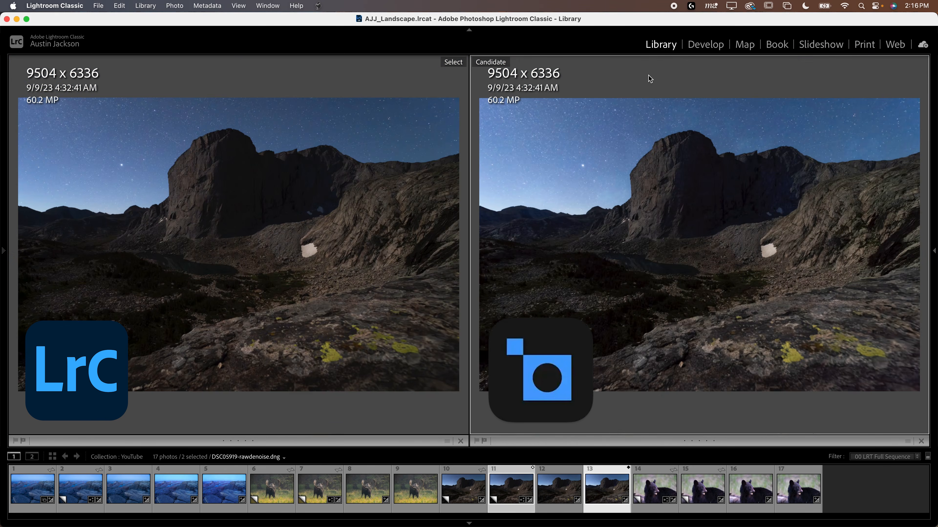
# Examine the open sky, the ridgeline and the faint light trail in Copy 2 and DSC05919-rawdenoise.dng
pyautogui.click(649, 79)
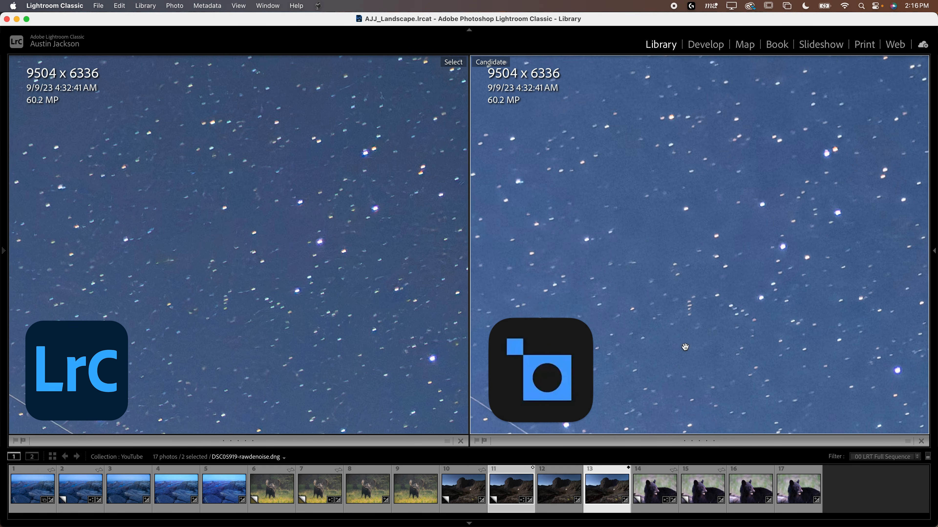
pyautogui.moveTo(797, 275); pyautogui.dragTo(622, 280)
pyautogui.moveTo(900, 256); pyautogui.dragTo(600, 222)
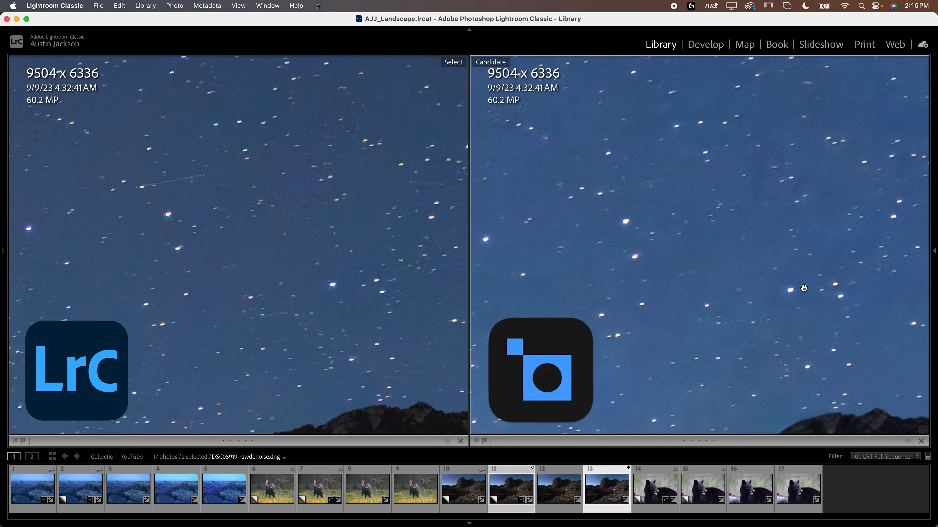
pyautogui.moveTo(832, 287); pyautogui.dragTo(477, 263)
pyautogui.moveTo(684, 209); pyautogui.dragTo(524, 243)
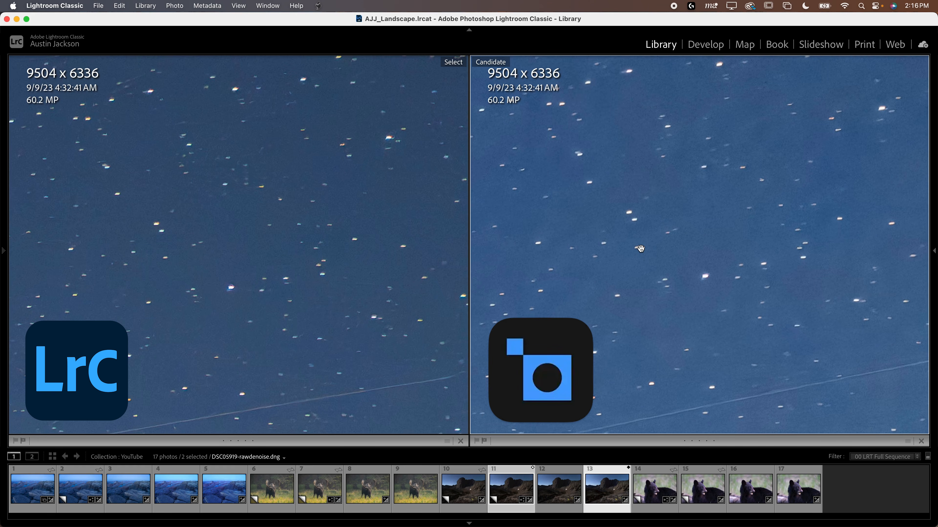
pyautogui.moveTo(635, 247); pyautogui.dragTo(615, 206)
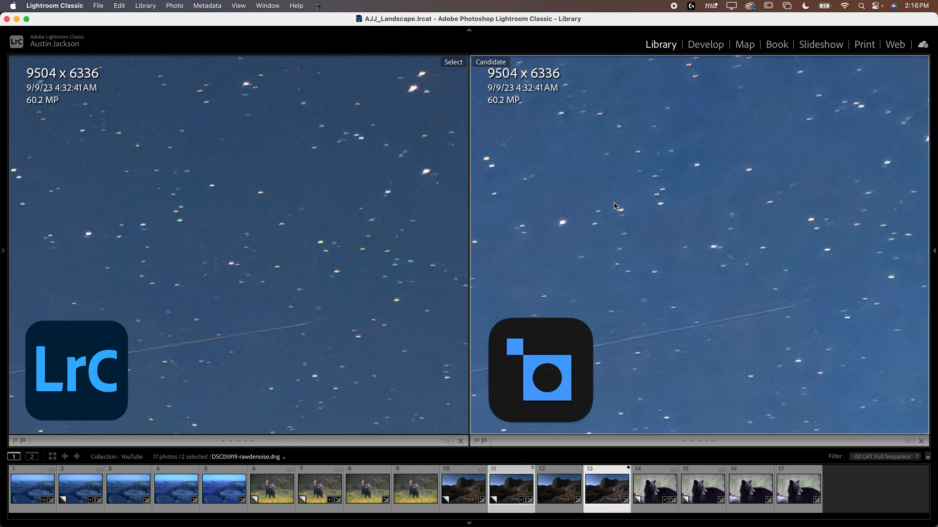
pyautogui.click(623, 228)
# View DSC05919-DxO_DeepPRIME 3-2.dng on its own, examining the stars and rock texture around the dark peak and cliff face
pyautogui.click(557, 498)
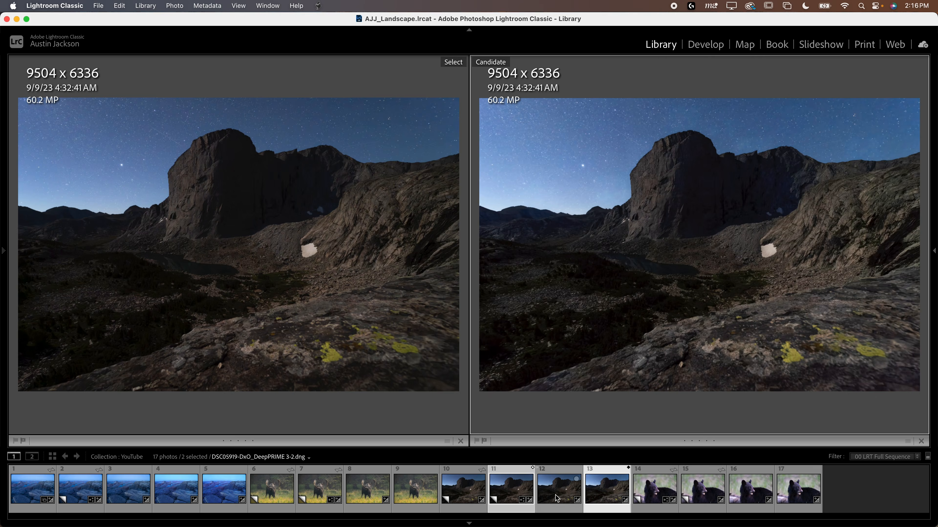
pyautogui.press('g')
pyautogui.press('super+d')
pyautogui.moveTo(531, 162); pyautogui.dragTo(602, 218)
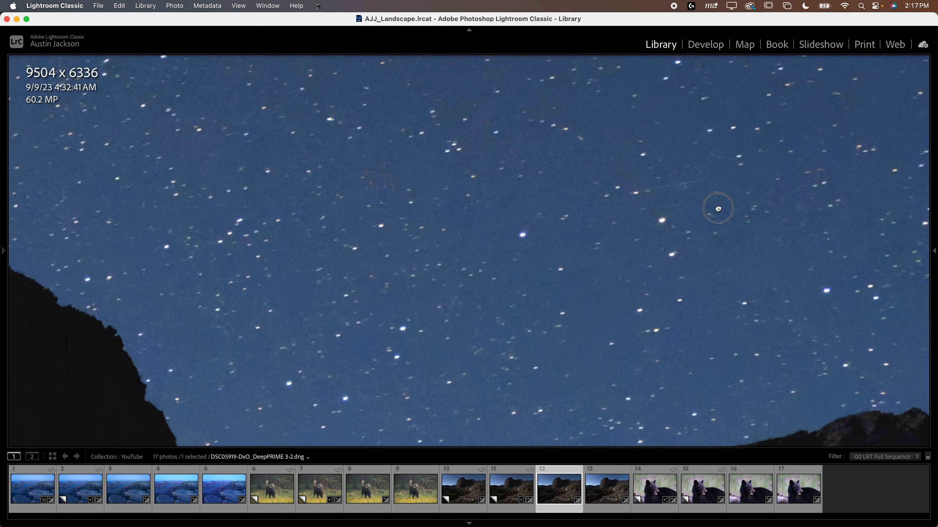
pyautogui.moveTo(733, 208); pyautogui.dragTo(527, 275)
pyautogui.moveTo(348, 251); pyautogui.dragTo(729, 169)
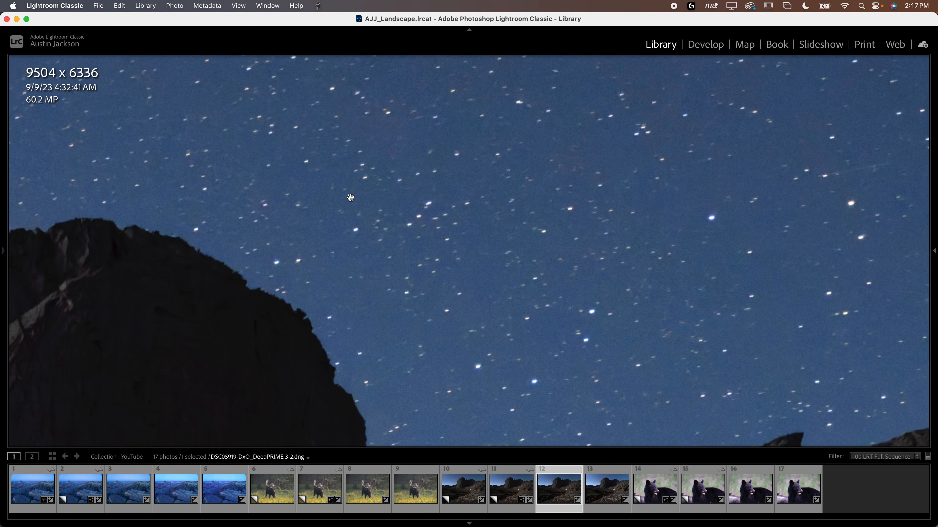
pyautogui.moveTo(354, 199); pyautogui.dragTo(793, 194)
pyautogui.moveTo(417, 384); pyautogui.dragTo(717, 126)
pyautogui.moveTo(321, 305); pyautogui.dragTo(729, 317)
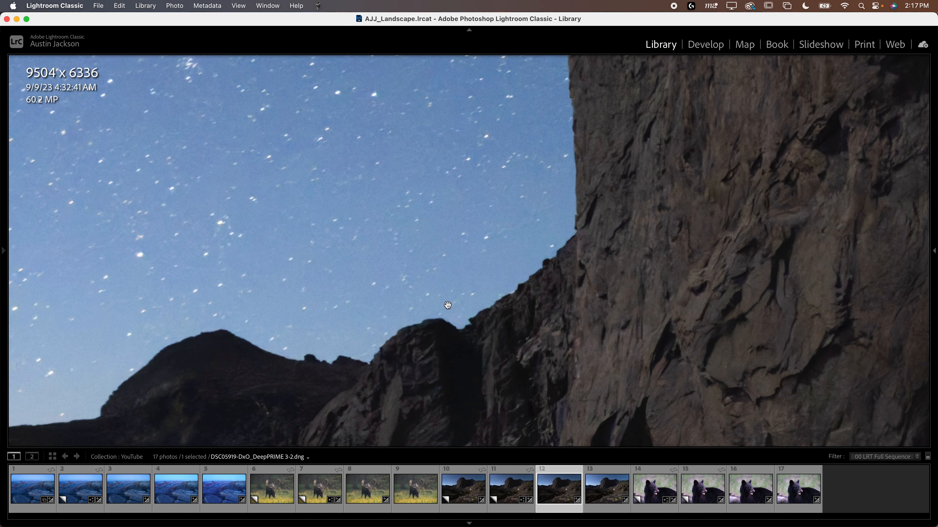
pyautogui.click(624, 323)
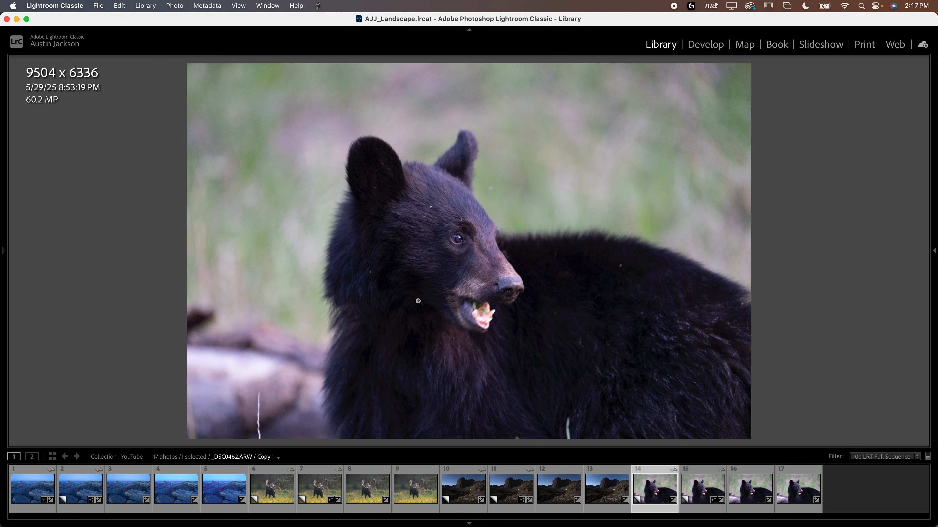
# Examine the noise around the bear's eye, nose and mouth in Copy 1 of _DSC0462.ARW
pyautogui.click(462, 244)
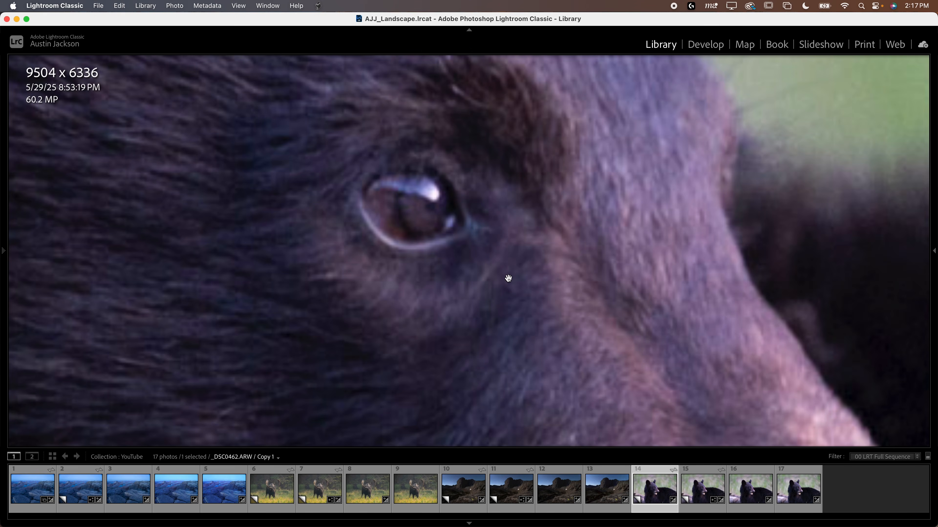
pyautogui.moveTo(591, 179); pyautogui.dragTo(480, 219)
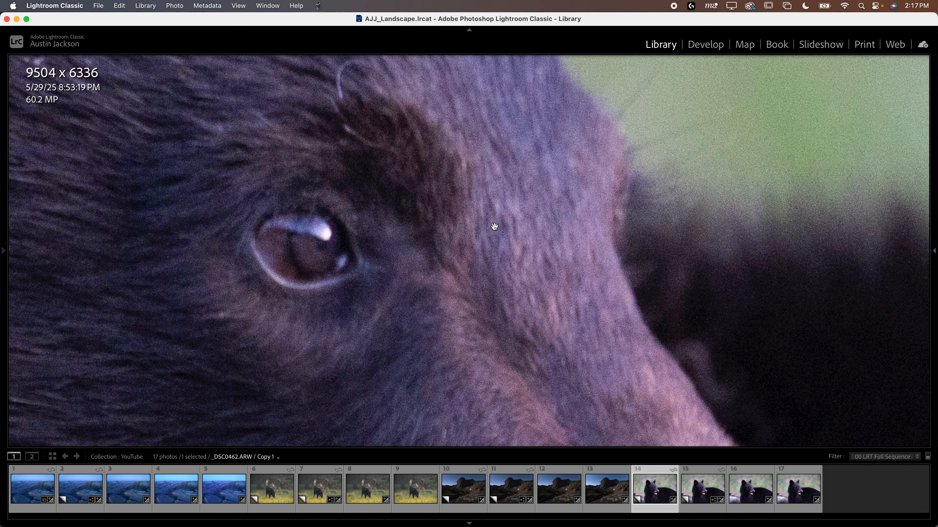
pyautogui.press('super+minus')
pyautogui.moveTo(484, 321); pyautogui.dragTo(436, 164)
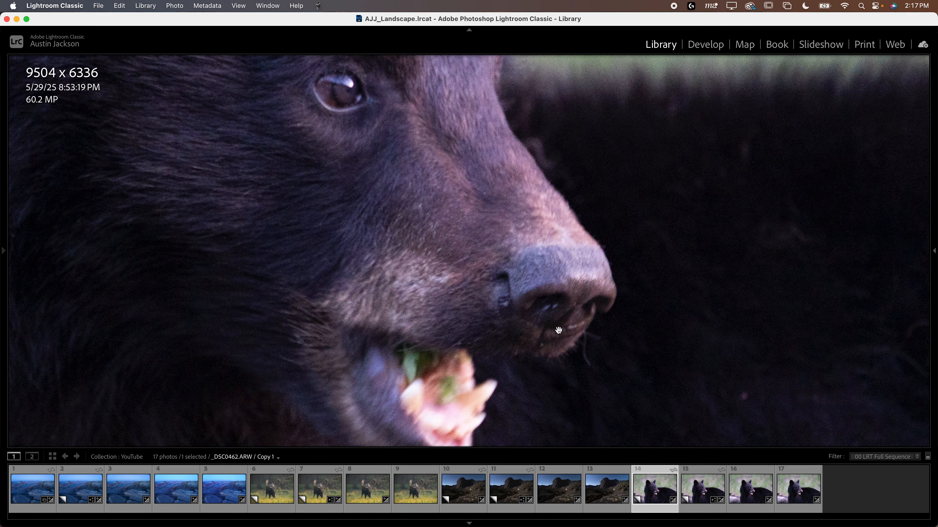
pyautogui.moveTo(332, 178); pyautogui.dragTo(458, 361)
pyautogui.moveTo(406, 193); pyautogui.dragTo(353, 165)
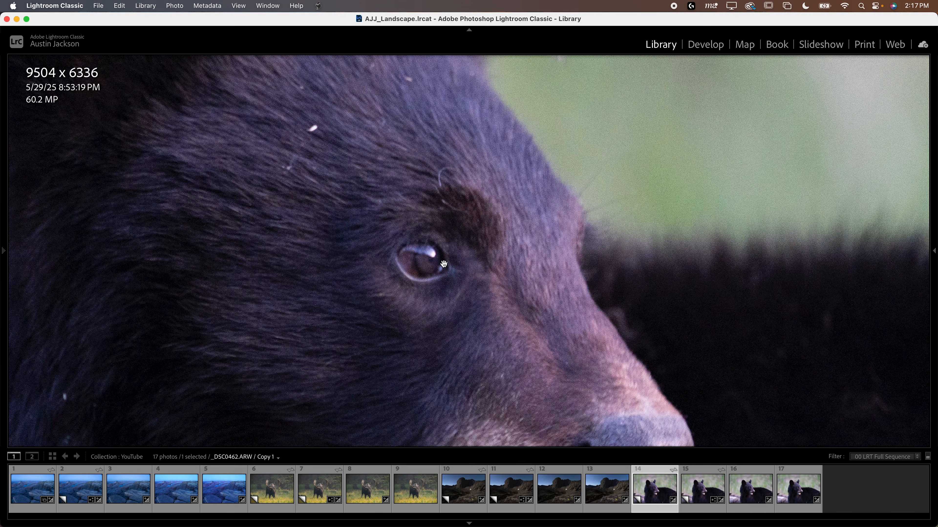
pyautogui.moveTo(495, 320); pyautogui.dragTo(316, 132)
pyautogui.moveTo(455, 324); pyautogui.dragTo(560, 386)
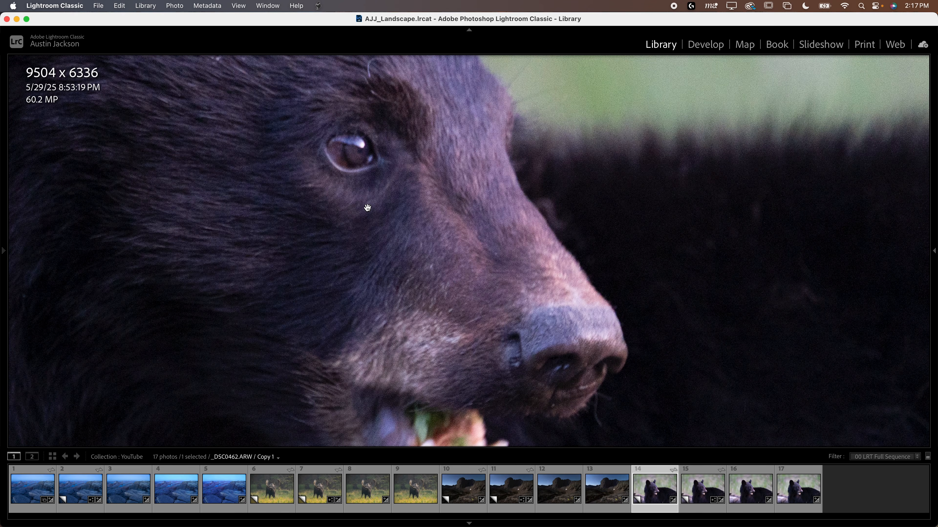
pyautogui.click(367, 207)
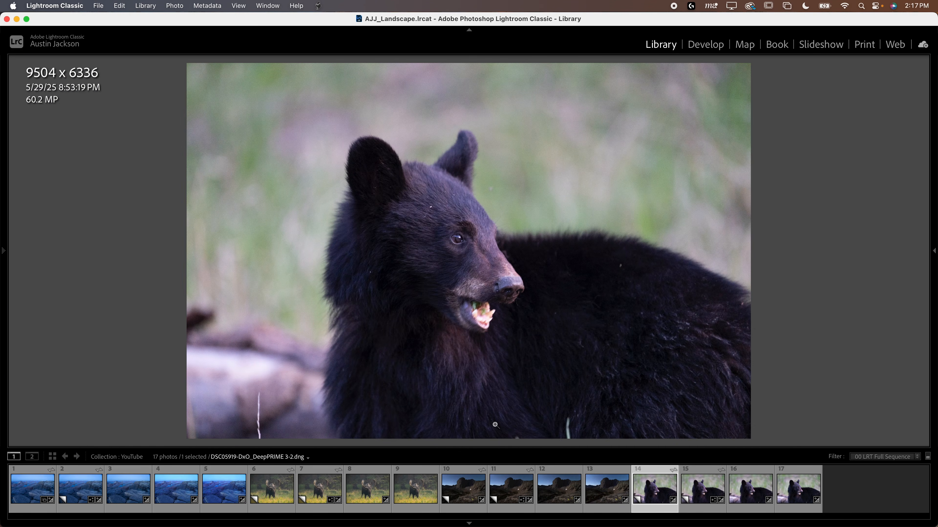
# View Copy 2 of _DSC0462.ARW on its own, examining the bear's eye, snout and mouth
pyautogui.click(699, 494)
pyautogui.click(442, 237)
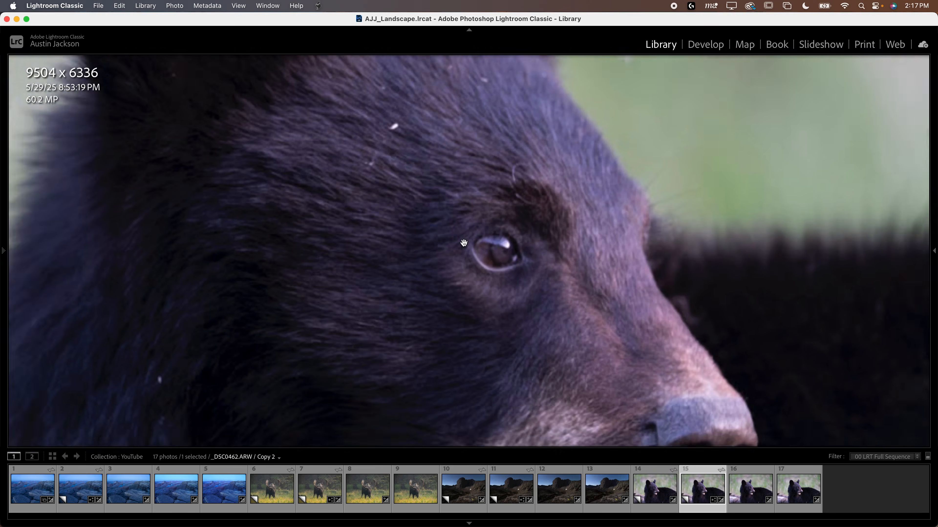
pyautogui.moveTo(441, 237); pyautogui.dragTo(295, 146)
pyautogui.moveTo(404, 181); pyautogui.dragTo(409, 103)
# Compare Copy 1 and Copy 2 of _DSC0462.ARW side by side, examining the bear's eye and snout
pyautogui.keyDown('super'); pyautogui.click(664, 474); pyautogui.keyUp('super')
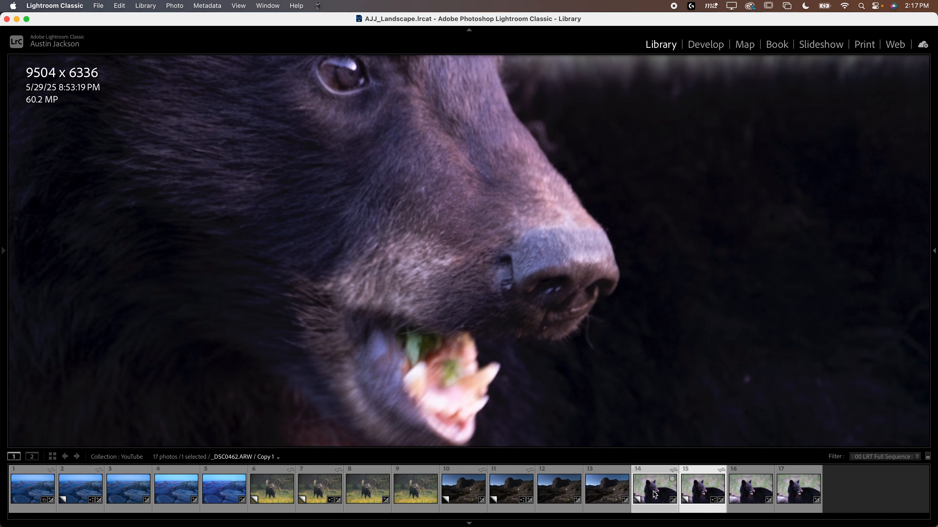
pyautogui.press('c')
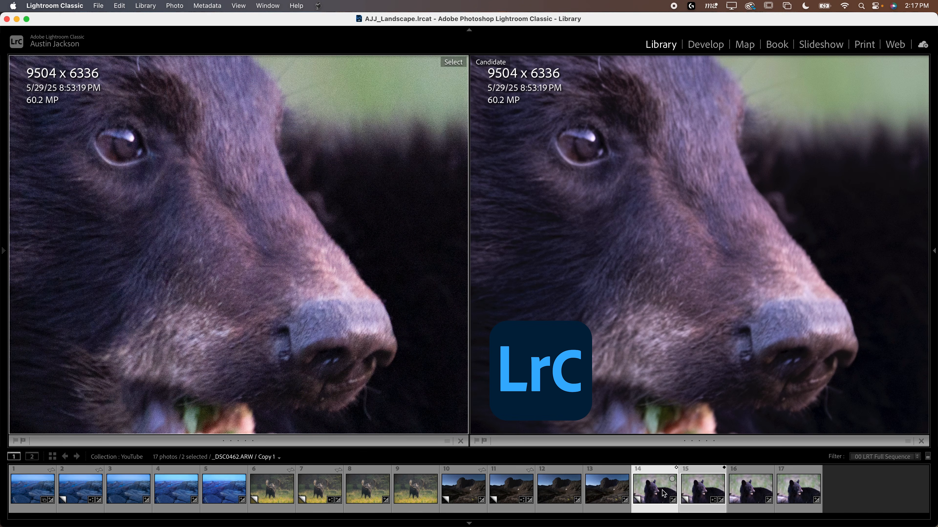
pyautogui.moveTo(259, 290); pyautogui.dragTo(315, 194)
pyautogui.moveTo(285, 155); pyautogui.dragTo(289, 347)
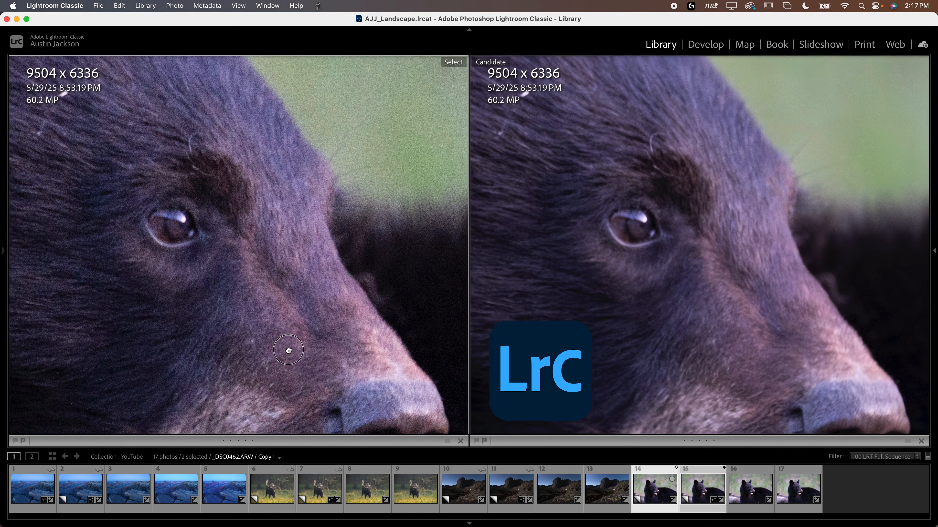
pyautogui.scroll(2, 265, 284)
# Examine close-up fur detail around the bear's eye and along the bridge of its nose in Copy 1 and Copy 2
pyautogui.press('super+equal')
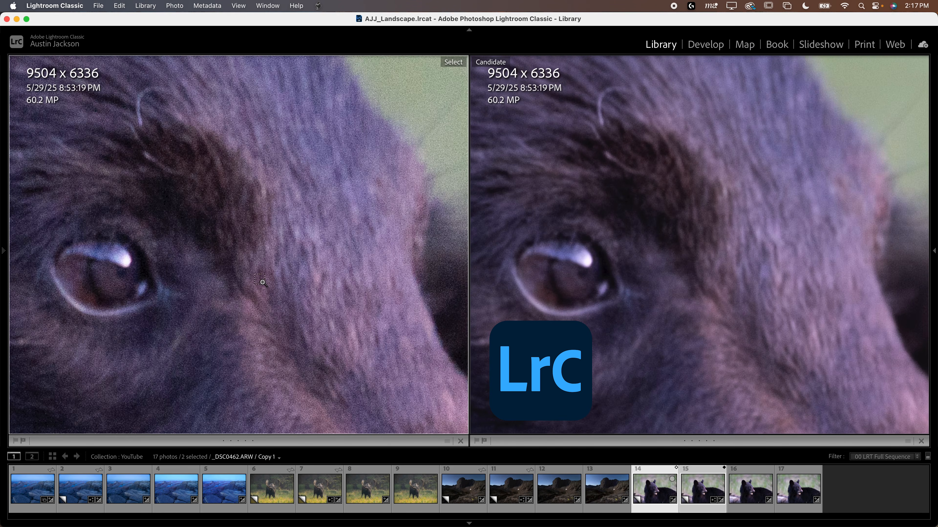
pyautogui.moveTo(309, 291); pyautogui.dragTo(360, 189)
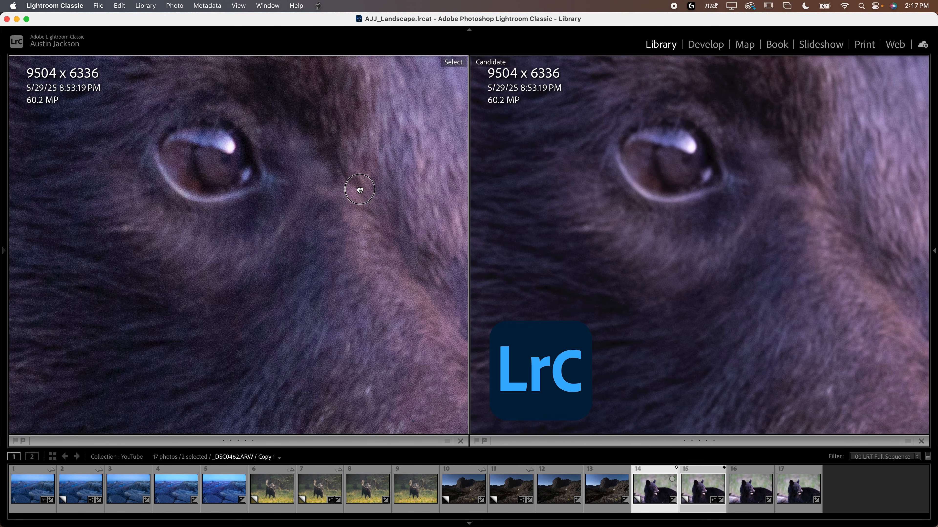
pyautogui.moveTo(390, 220); pyautogui.dragTo(72, 125)
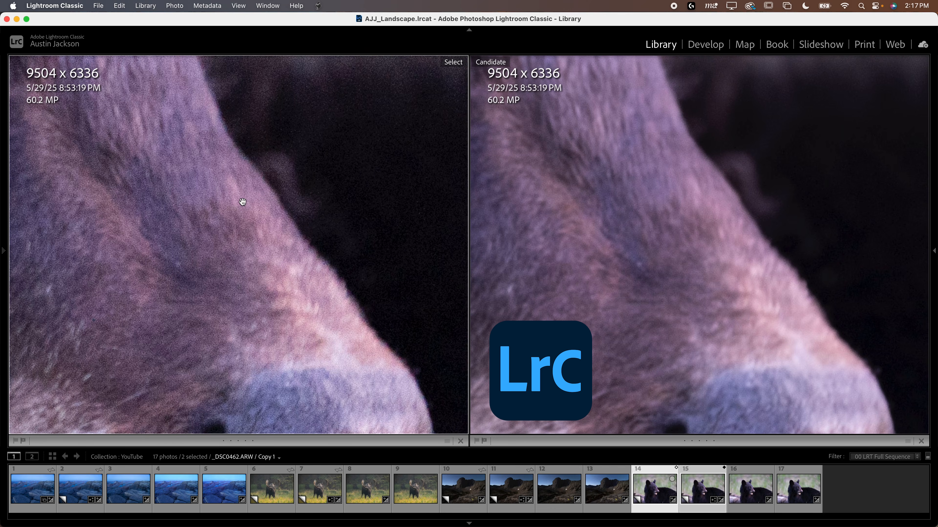
pyautogui.press('super+minus')
pyautogui.moveTo(239, 195); pyautogui.dragTo(371, 255)
pyautogui.moveTo(660, 283); pyautogui.dragTo(633, 215)
# Compare Copy 2 of _DSC0462.ARW with _DSC0462-DxO_DeepPRIME 3-2.dng, examining the bear's face and the blurred background
pyautogui.click(711, 495)
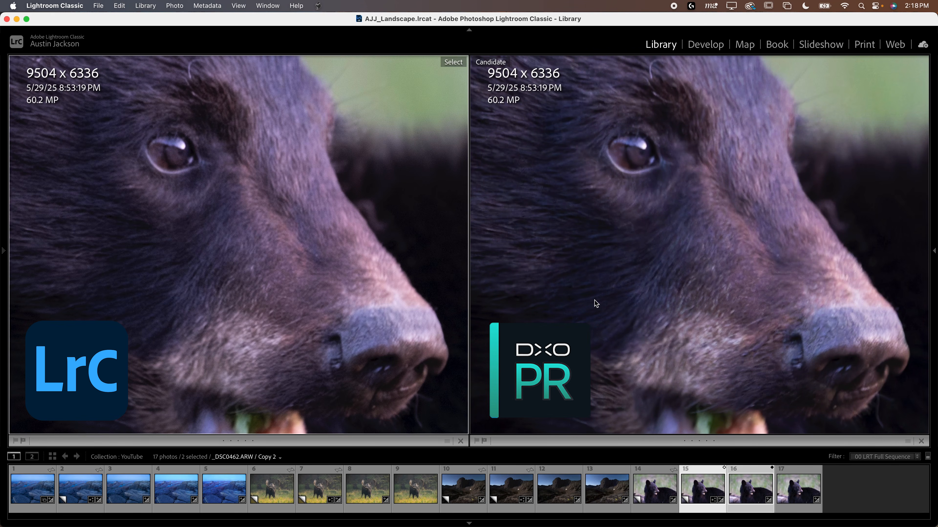
pyautogui.moveTo(340, 267); pyautogui.dragTo(309, 209)
pyautogui.moveTo(207, 160); pyautogui.dragTo(317, 292)
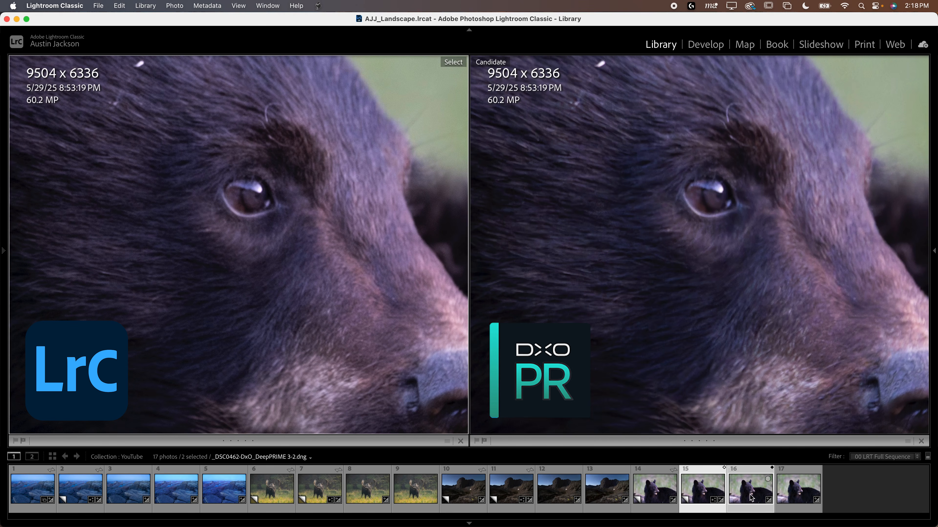
pyautogui.hscroll(5, 589, 270)
pyautogui.scroll(2, 589, 270)
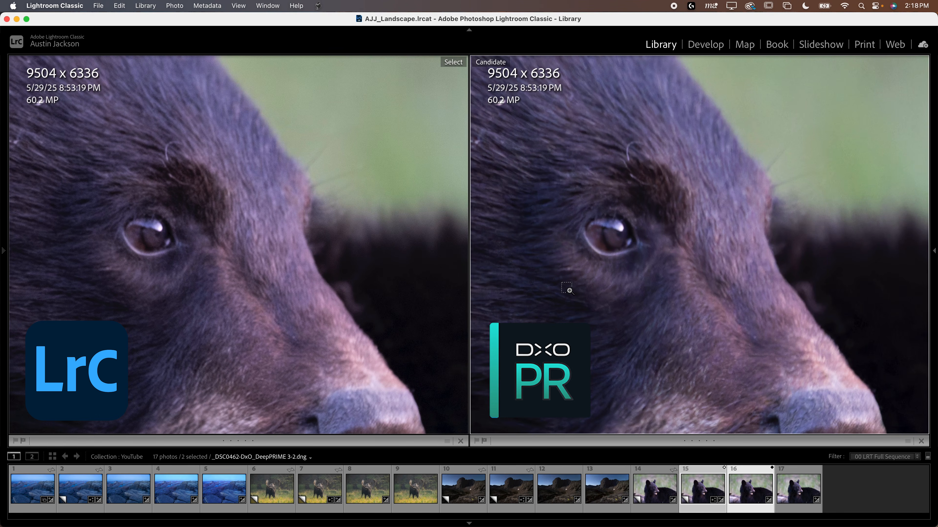
# Examine the bear's eye and brow fur close up in Copy 2 and the DxO version
pyautogui.press('super+=')
pyautogui.moveTo(650, 307); pyautogui.dragTo(641, 335)
pyautogui.moveTo(697, 208); pyautogui.dragTo(663, 405)
pyautogui.moveTo(687, 126); pyautogui.dragTo(736, 140)
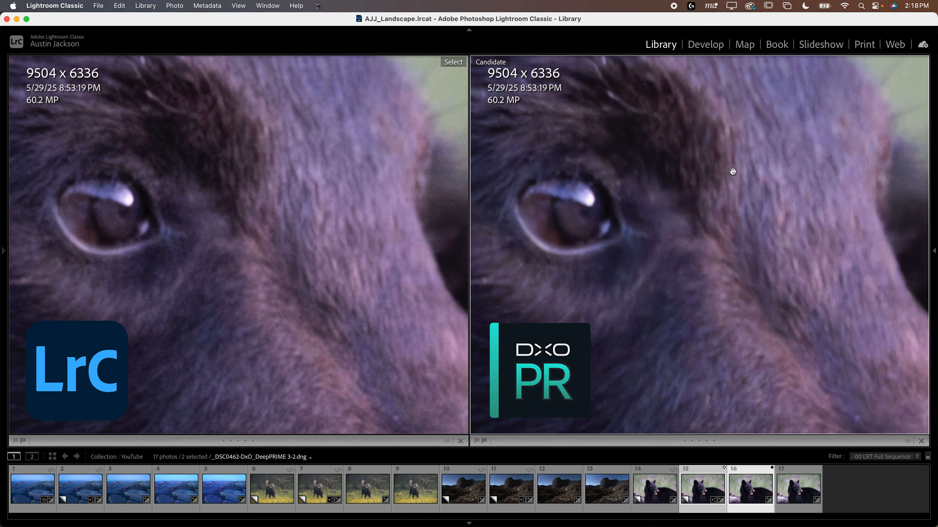
# Compare Copy 2 of _DSC0462.ARW with _DSC0462-rawdenoise-sharpen.dng, examining the bear's eye, nose and open mouth
pyautogui.click(795, 499)
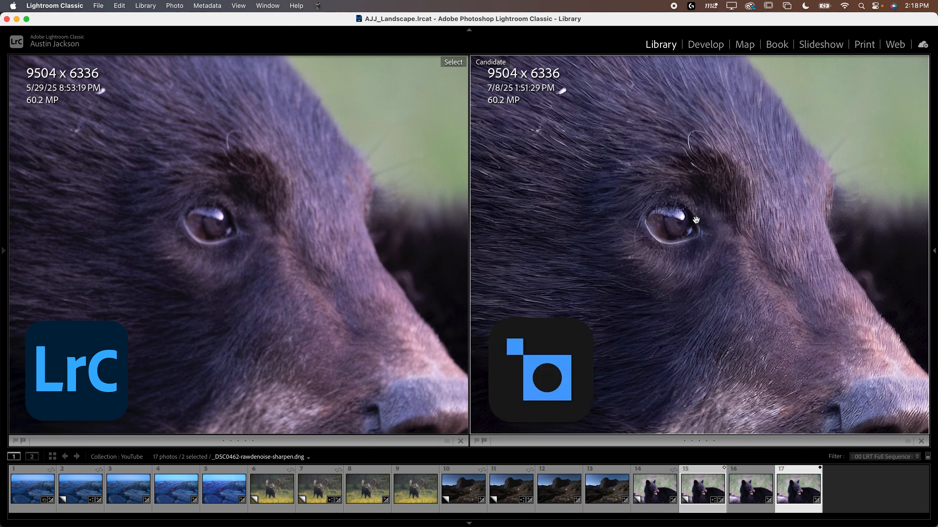
pyautogui.moveTo(696, 221); pyautogui.dragTo(739, 294)
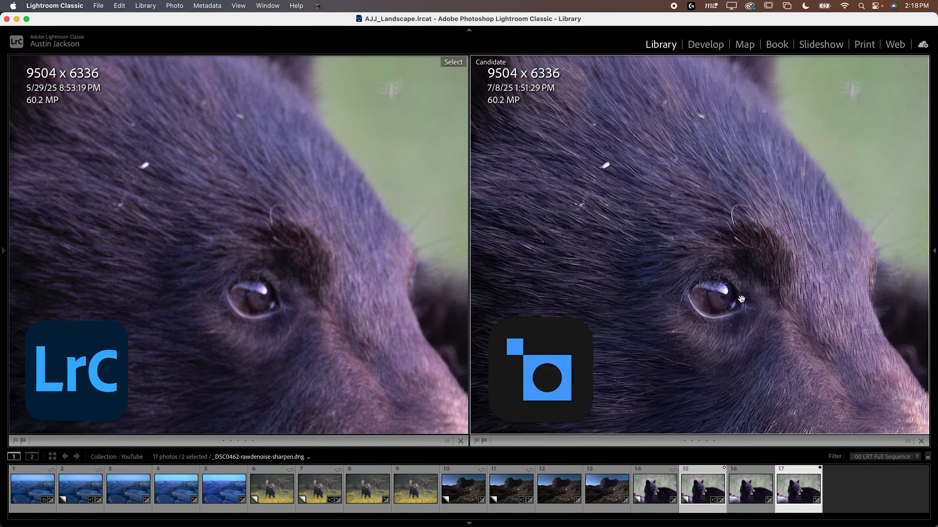
pyautogui.moveTo(646, 238); pyautogui.dragTo(521, 82)
pyautogui.moveTo(745, 261); pyautogui.dragTo(622, 167)
pyautogui.moveTo(730, 292); pyautogui.dragTo(701, 201)
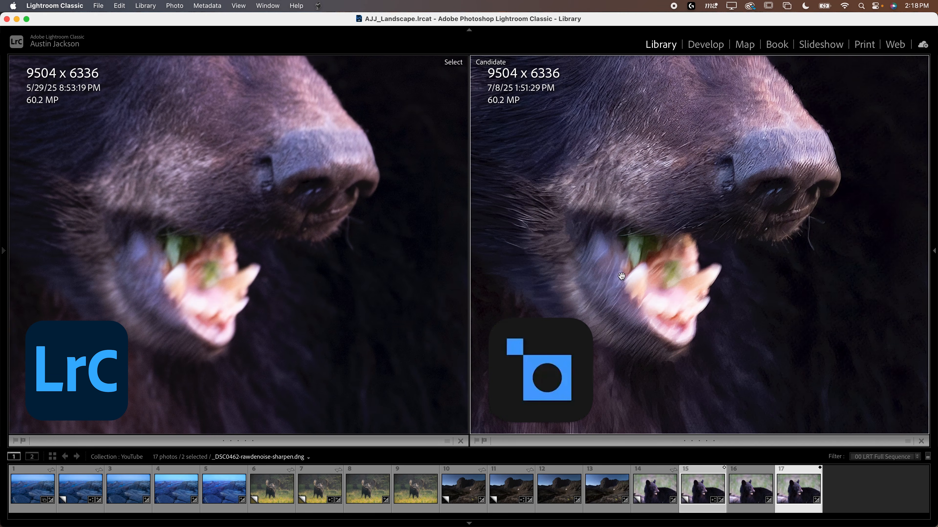
# Examine the fur beside and above the bear's eye close up in Copy 2 and the rawdenoise-sharpen version
pyautogui.scroll(6, 741, 335)
pyautogui.hscroll(-5, 740, 335)
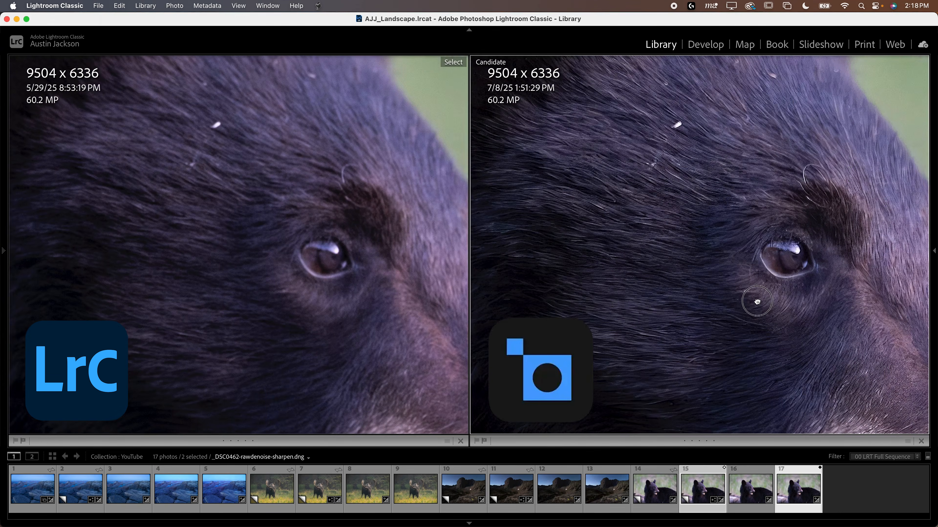
pyautogui.moveTo(756, 304); pyautogui.dragTo(787, 286)
pyautogui.scroll(2, 711, 276)
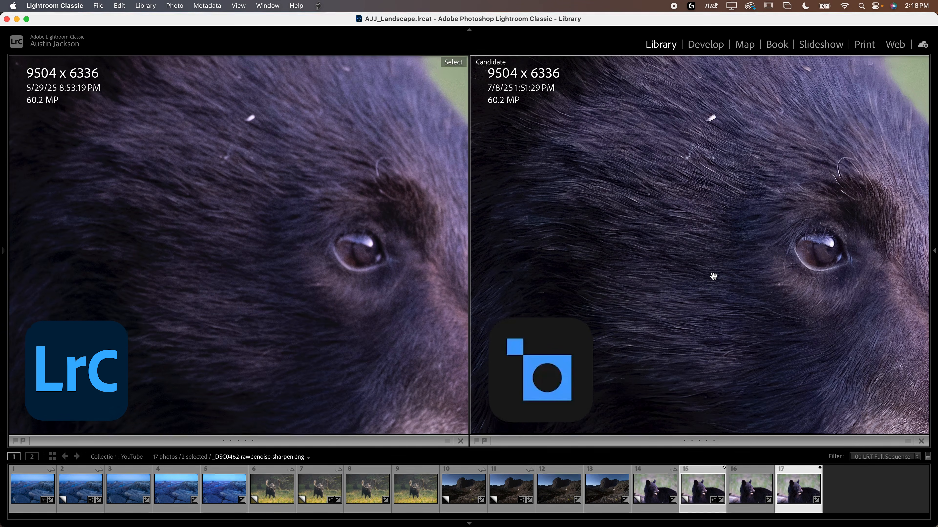
pyautogui.press('super+equal')
pyautogui.moveTo(711, 274); pyautogui.dragTo(698, 330)
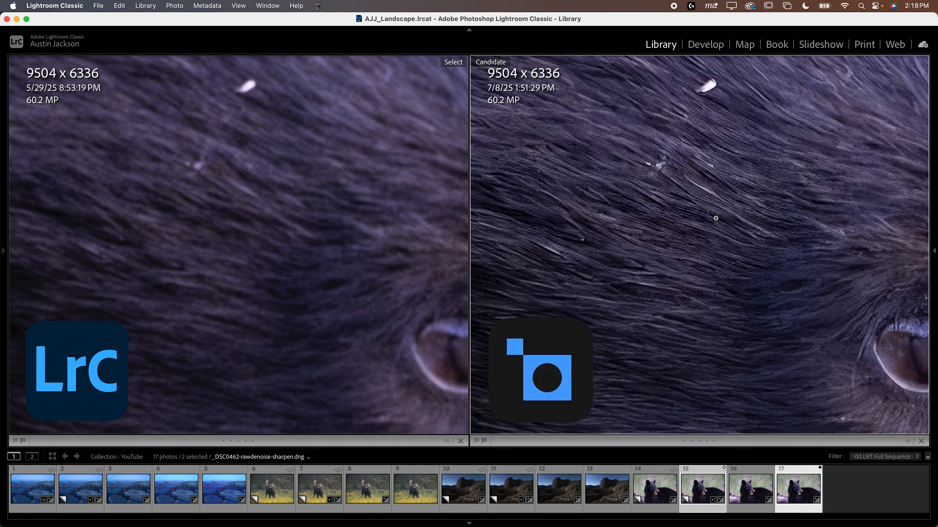
# Examine the bear's eyeball, its catchlight and the eyelid edge at high magnification in Copy 2 and the rawdenoise-sharpen version
pyautogui.press('super+minus')
pyautogui.moveTo(779, 236); pyautogui.dragTo(636, 138)
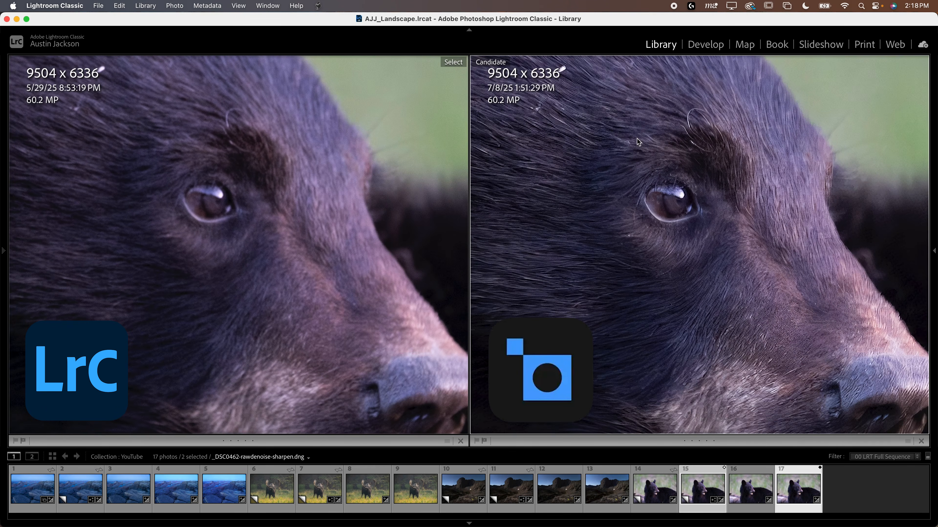
pyautogui.press('super+equal')
pyautogui.press('super+equal')
pyautogui.press('super+equal')
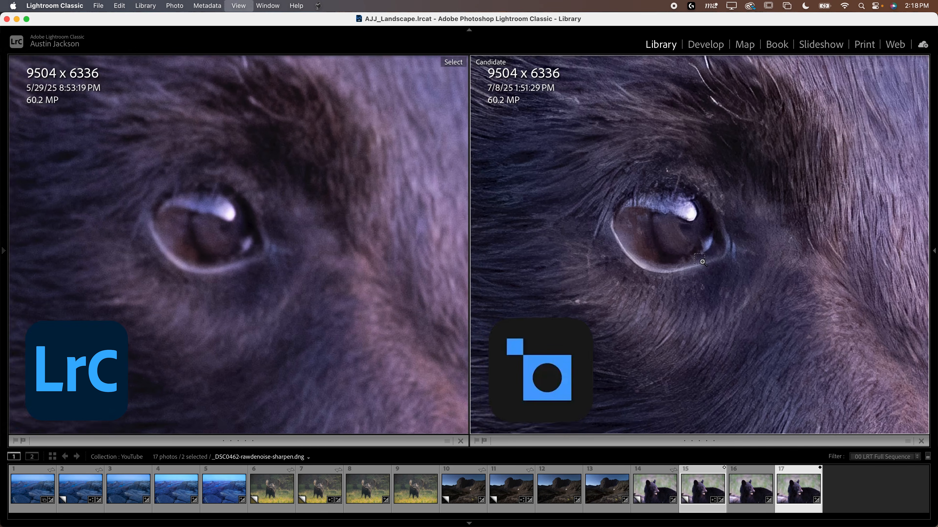
pyautogui.press('super+equal')
pyautogui.moveTo(701, 260); pyautogui.dragTo(758, 270)
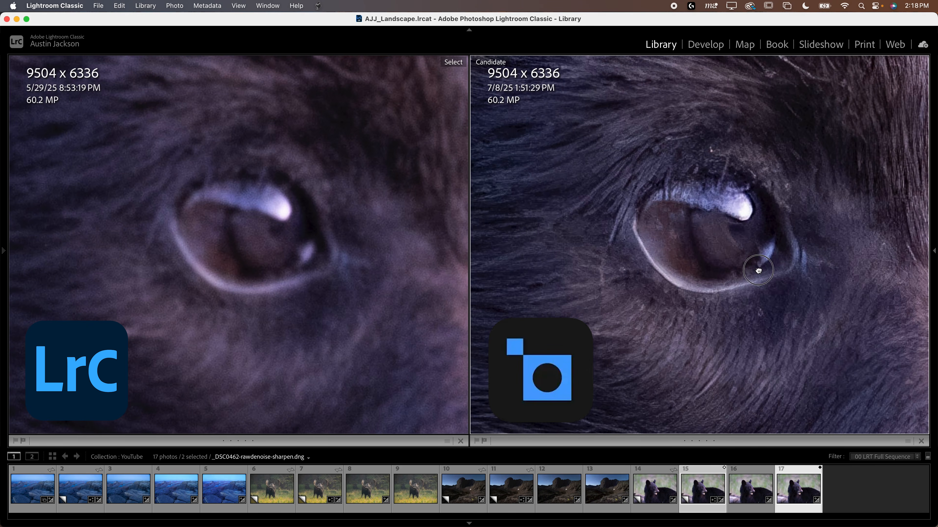
# Compare the bear's head, nose and dark back fur in both versions, ending with the whole photos in view
pyautogui.press('super+minus')
pyautogui.press('super+minus')
pyautogui.press('super+minus')
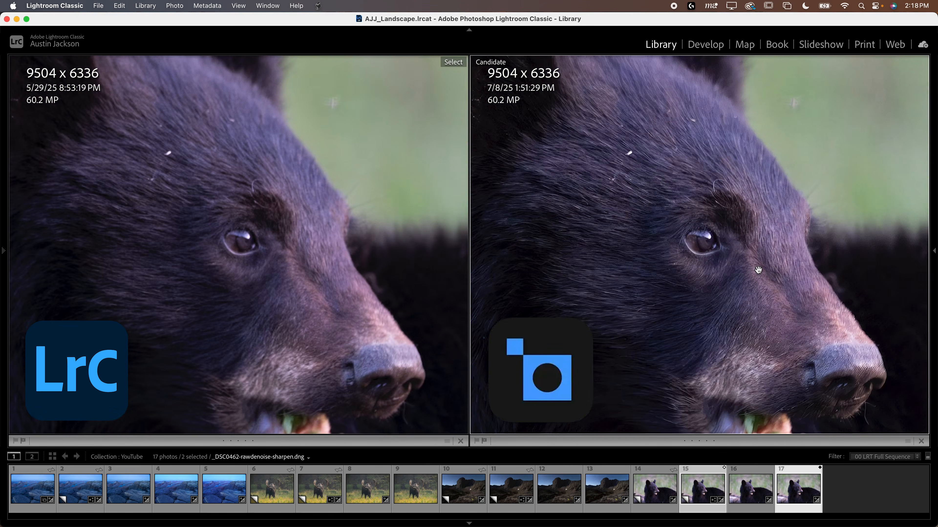
pyautogui.moveTo(768, 281); pyautogui.dragTo(672, 178)
pyautogui.moveTo(732, 231); pyautogui.dragTo(621, 207)
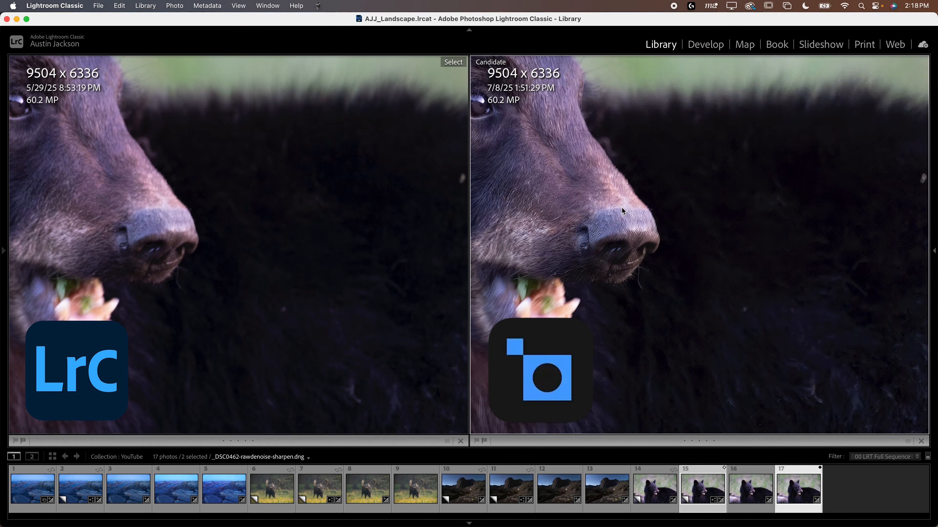
pyautogui.press('super+minus')
pyautogui.press('super+minus')
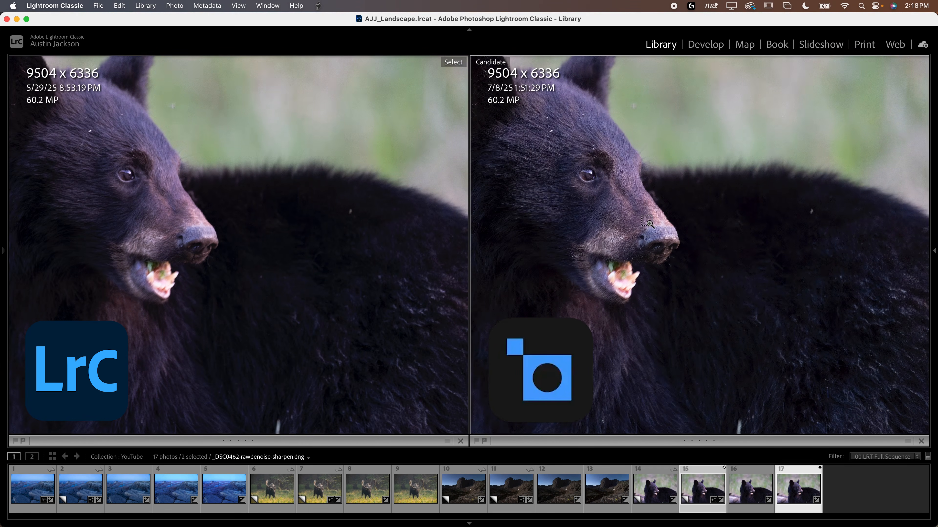
pyautogui.press('super+minus')
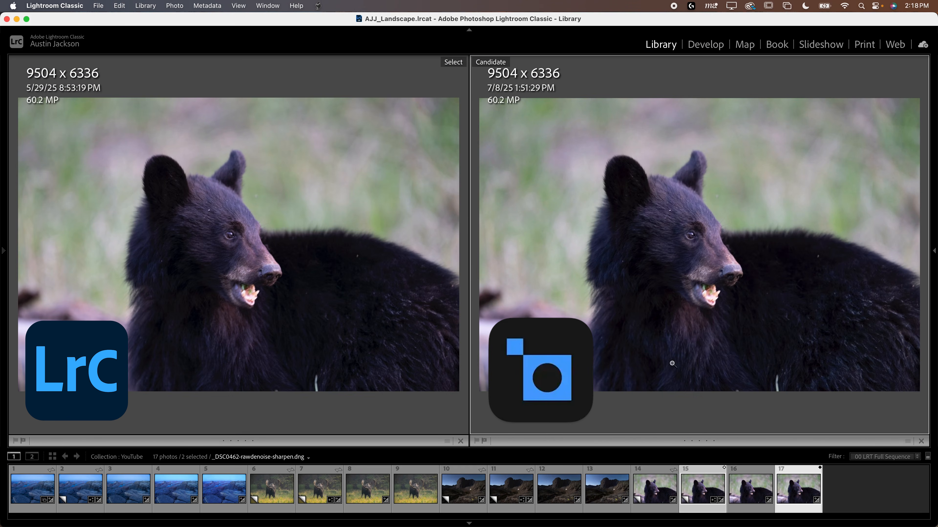